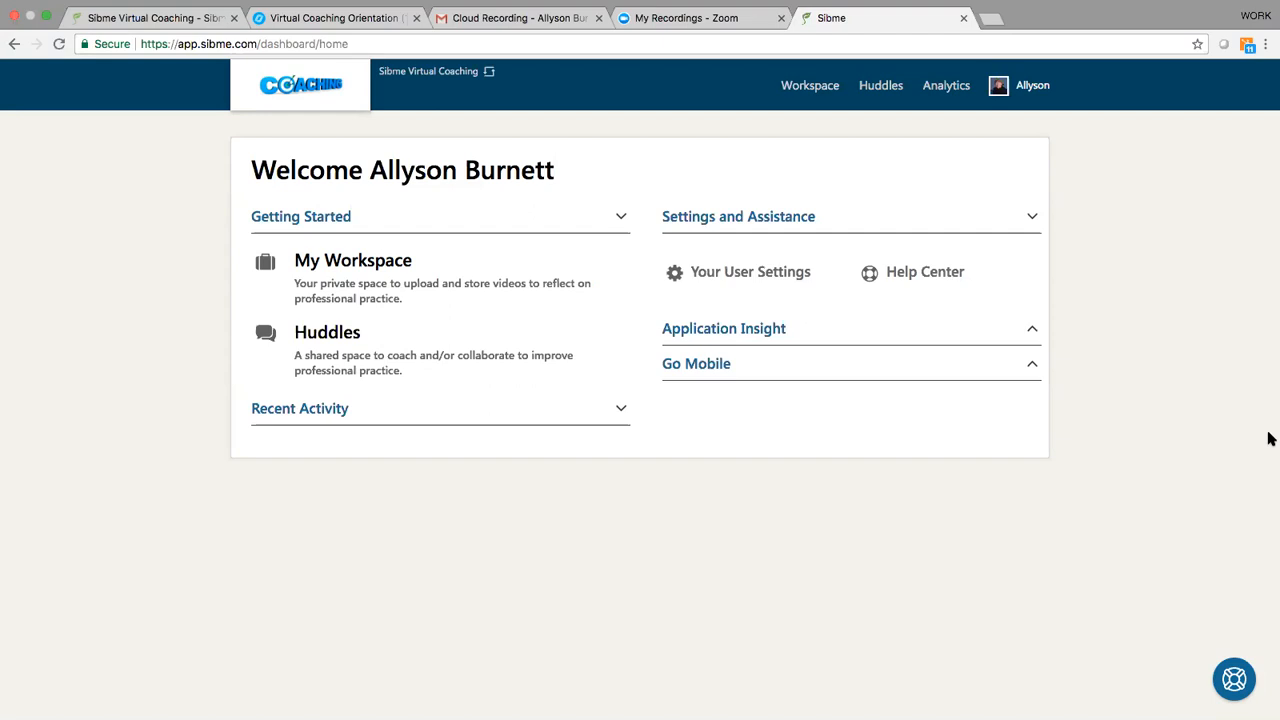
Step: Log out, sign back in to the Sibme Virtual Coaching account and collapse the Recent Activity section on its home page
click(1033, 87)
click(960, 163)
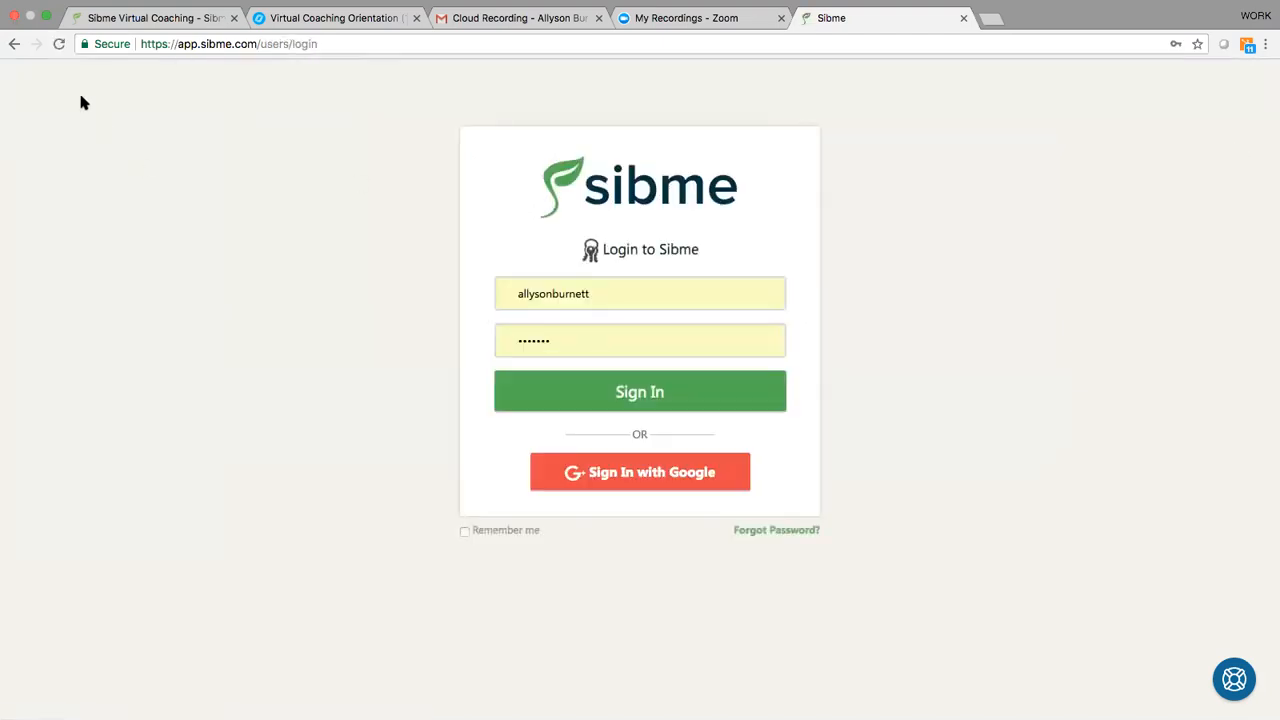
click(612, 393)
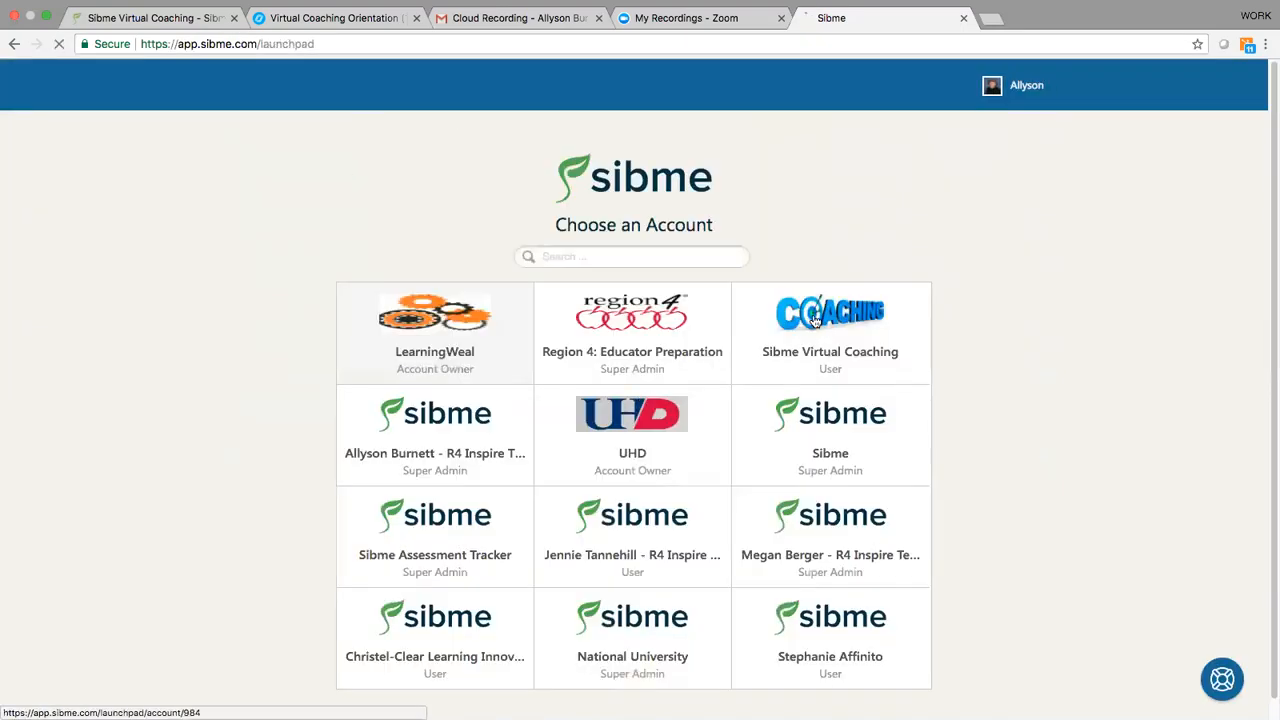
click(815, 320)
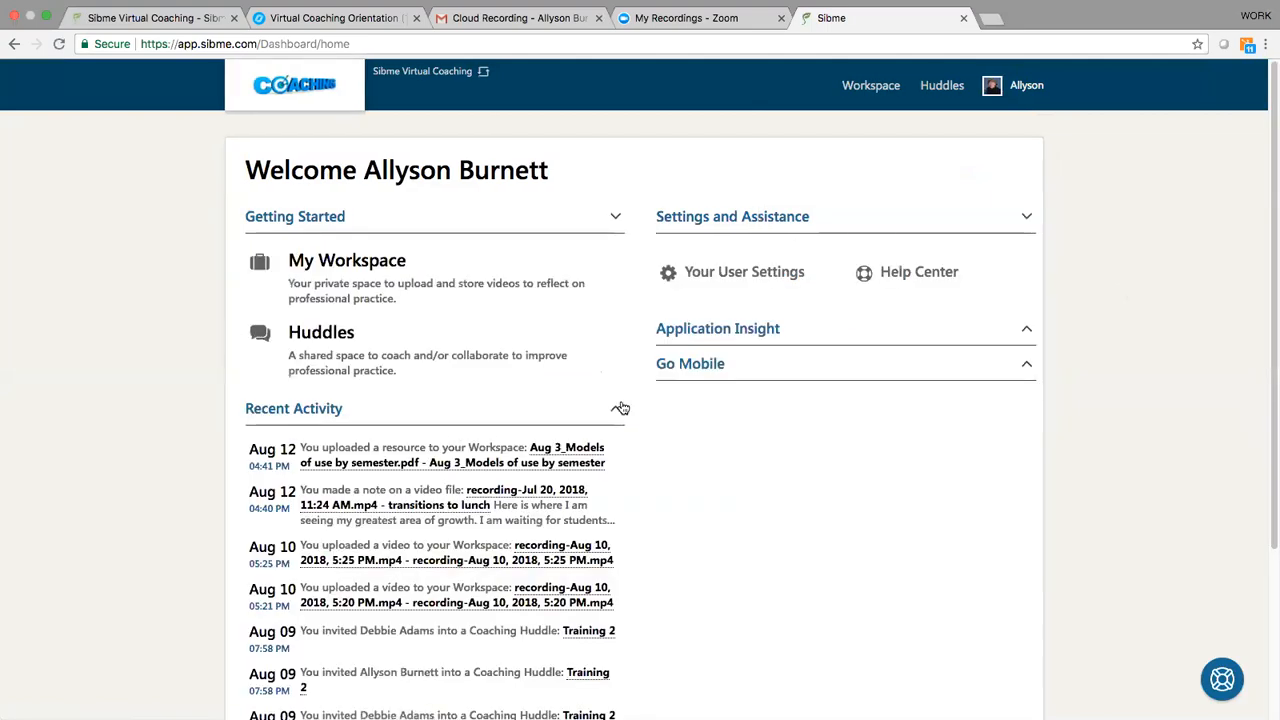
click(620, 408)
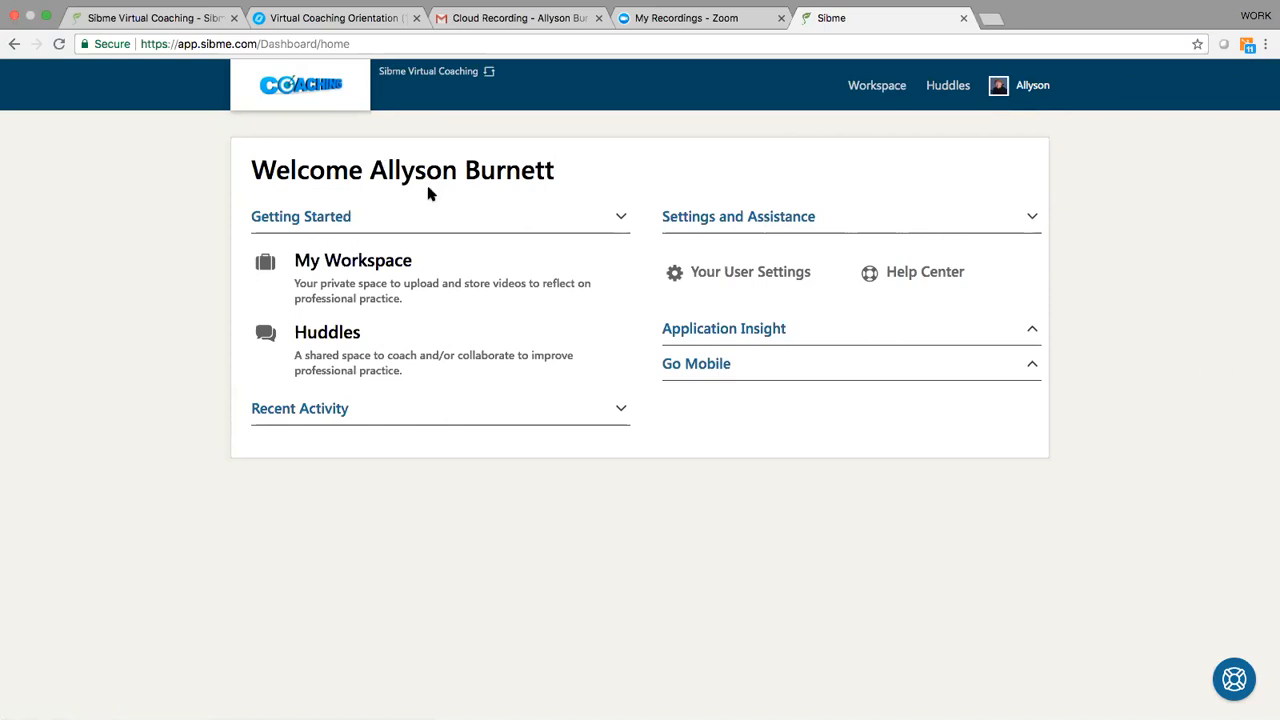
Step: Visit My Workspace, then return to the home page and collapse its Recent Activity section
click(876, 86)
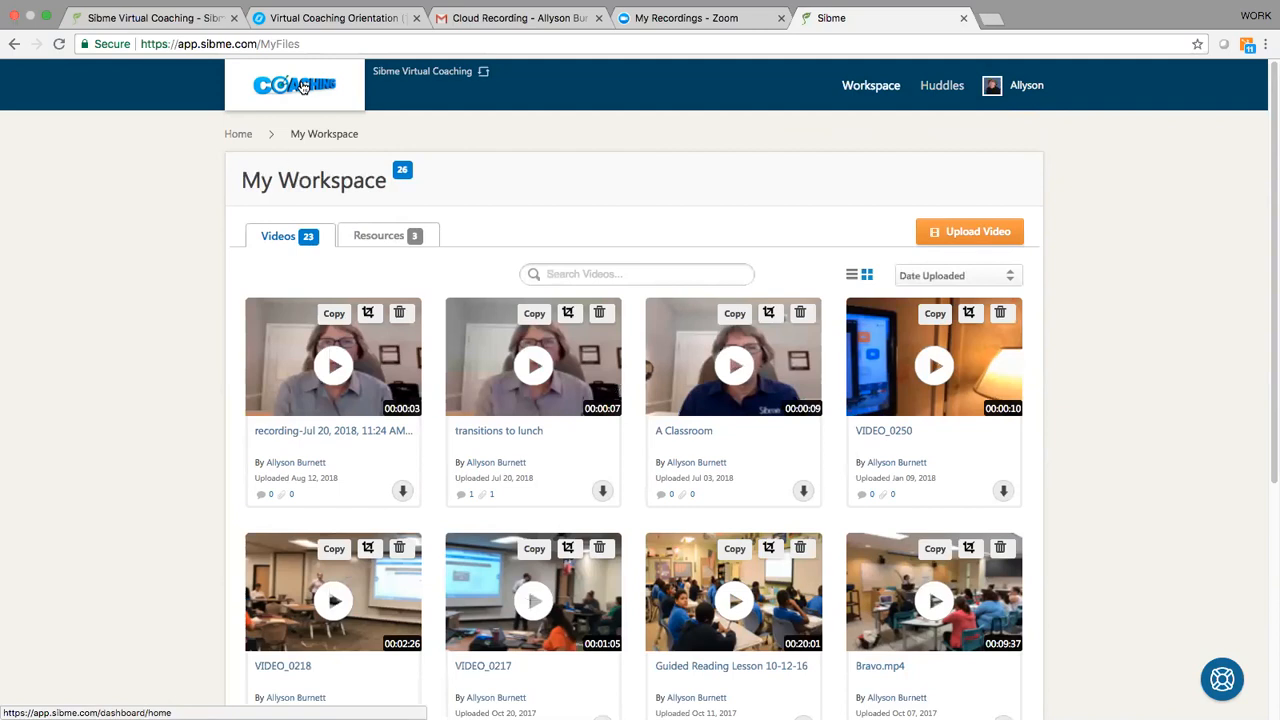
click(239, 136)
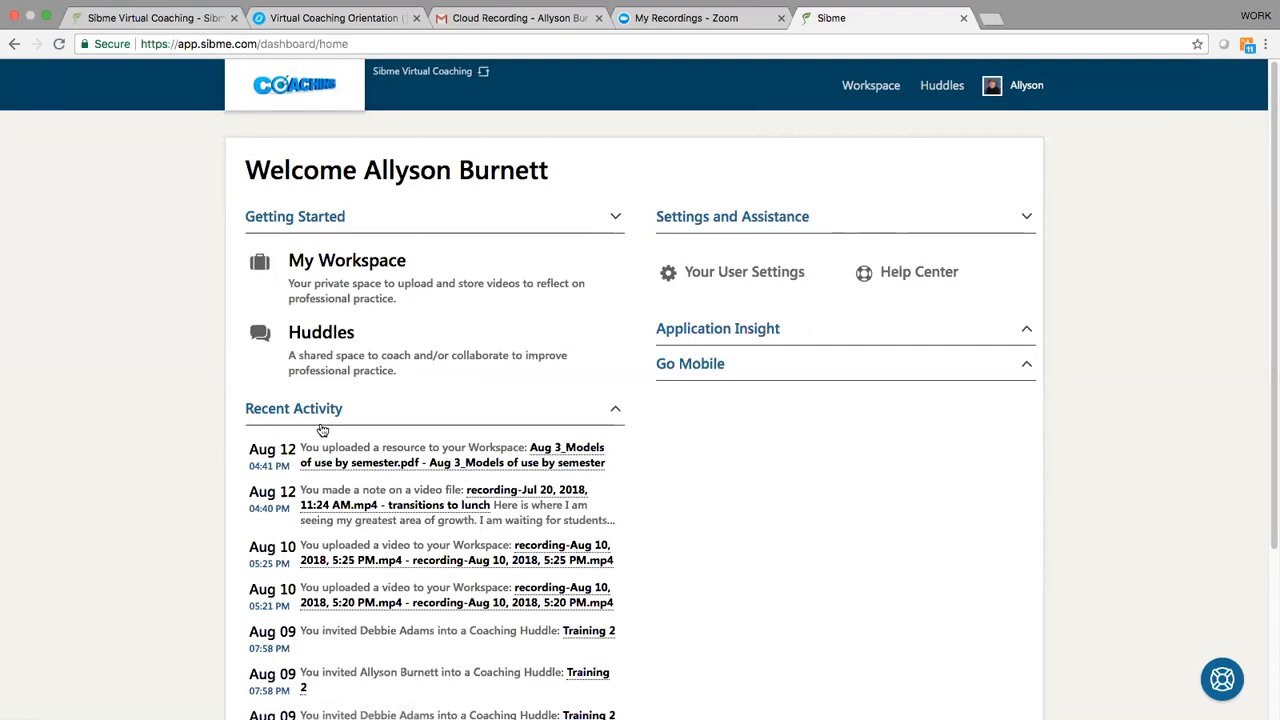
click(614, 410)
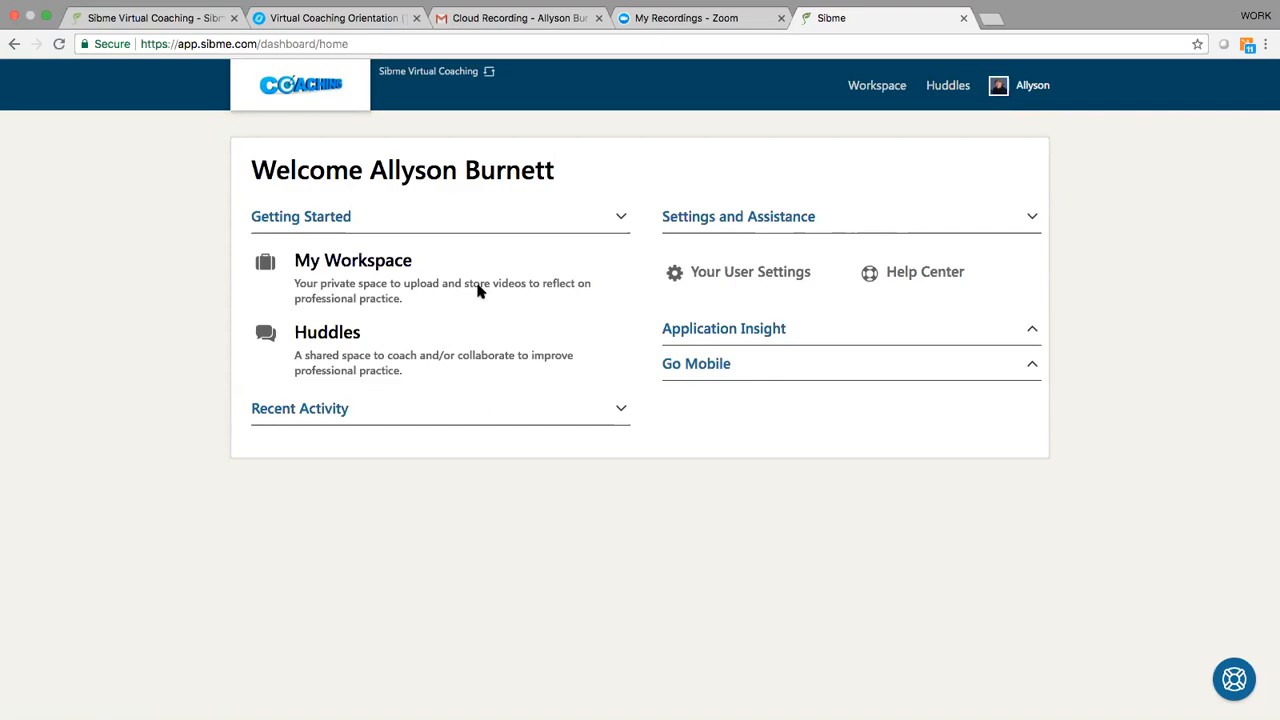
Step: In My Workspace, trim the "recording-Jul 20, 2018, 11:24 AM" video to the section from 00:01 to 00:02
click(882, 88)
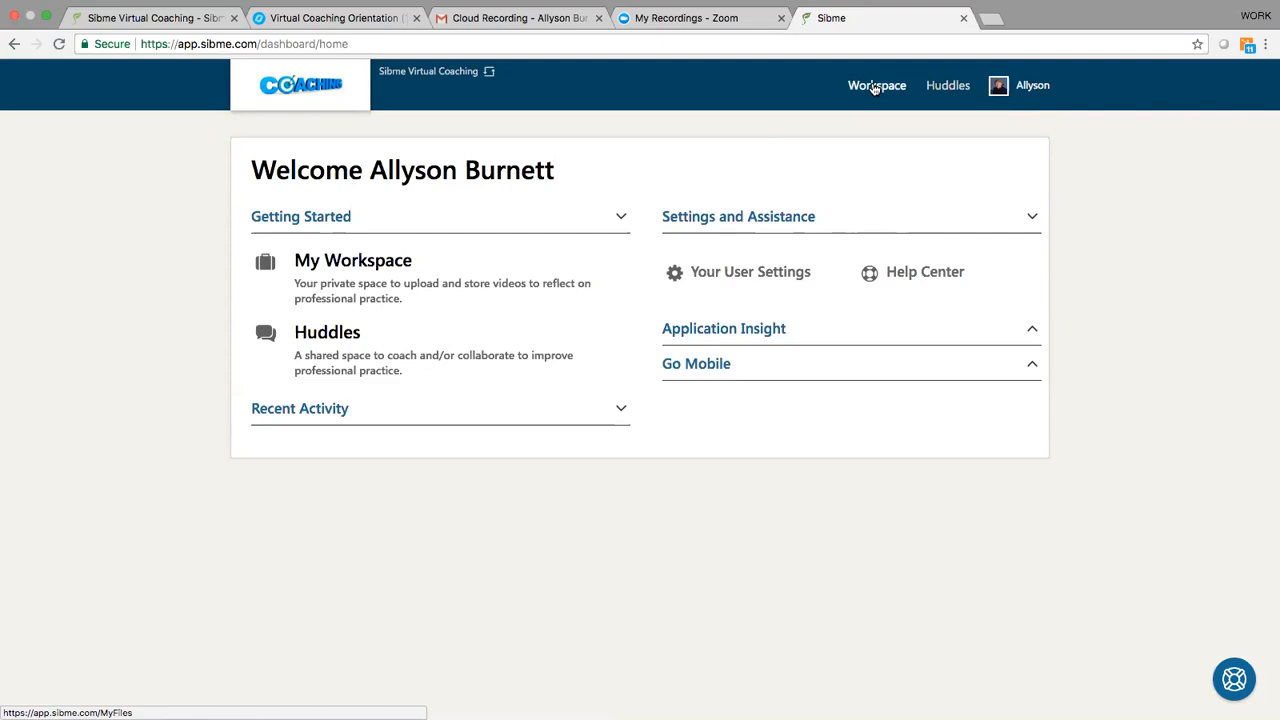
click(875, 88)
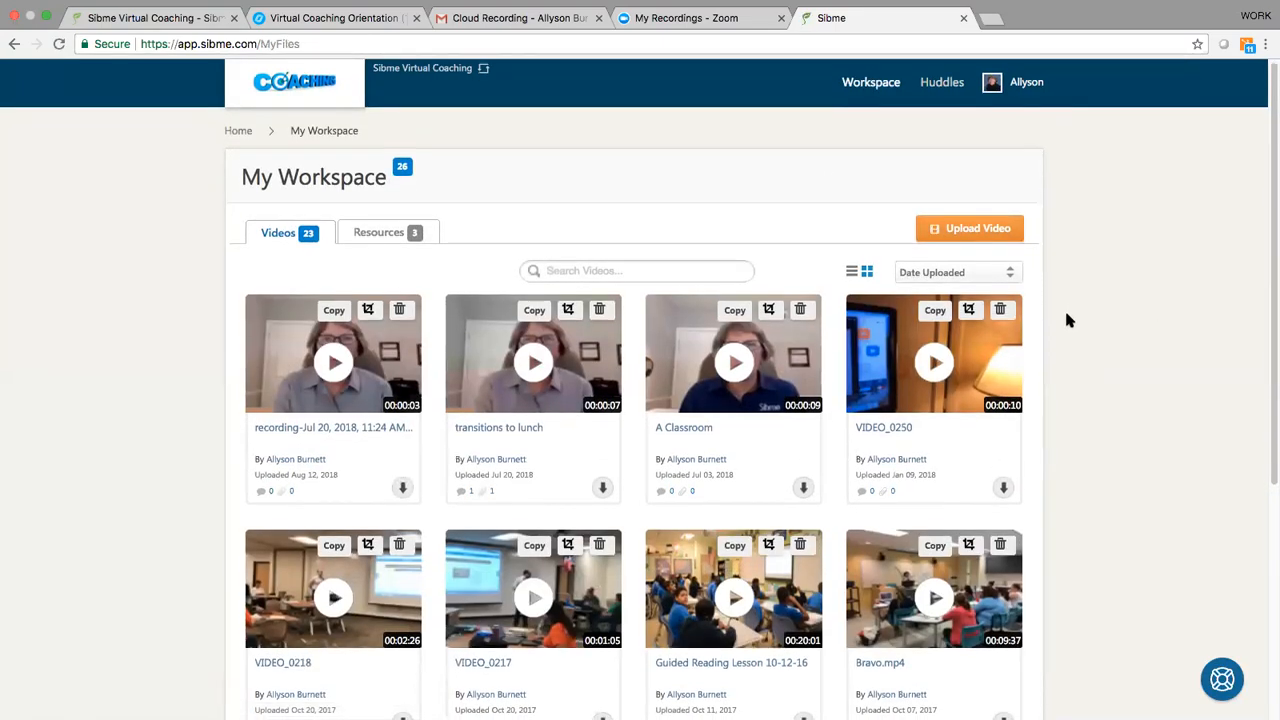
scroll(1064, 308, down, 1)
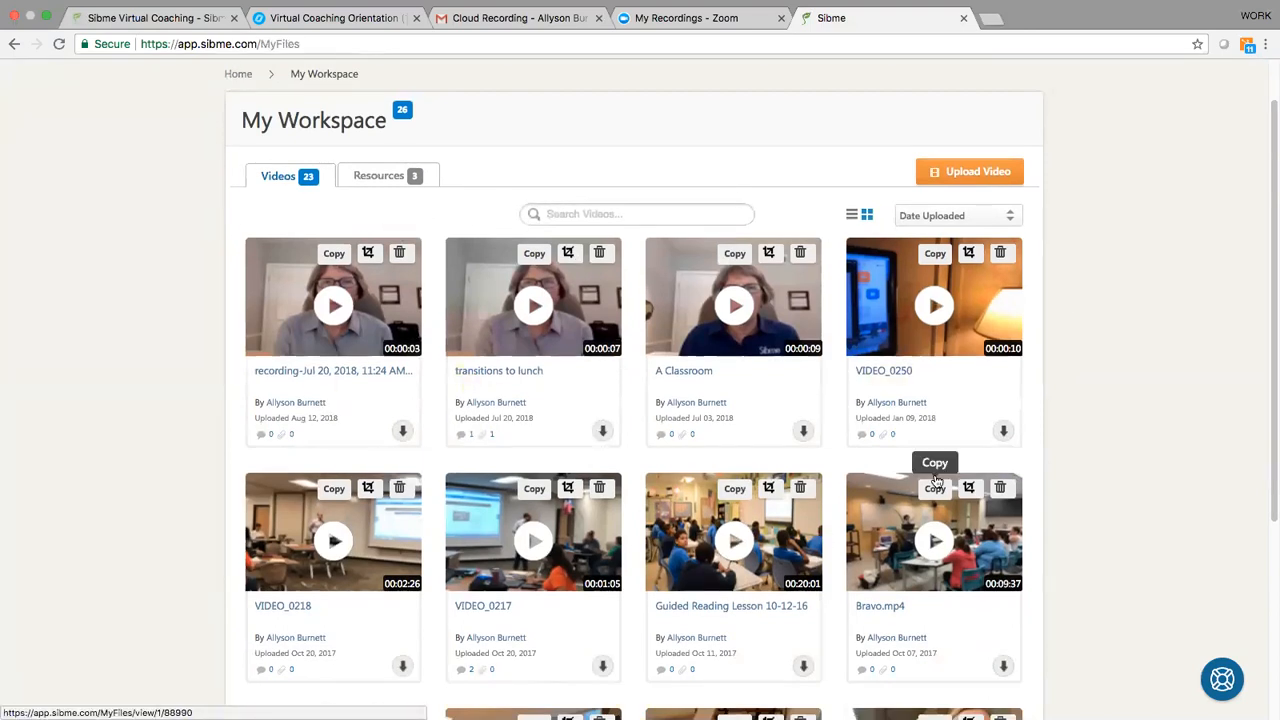
scroll(950, 460, down, 1)
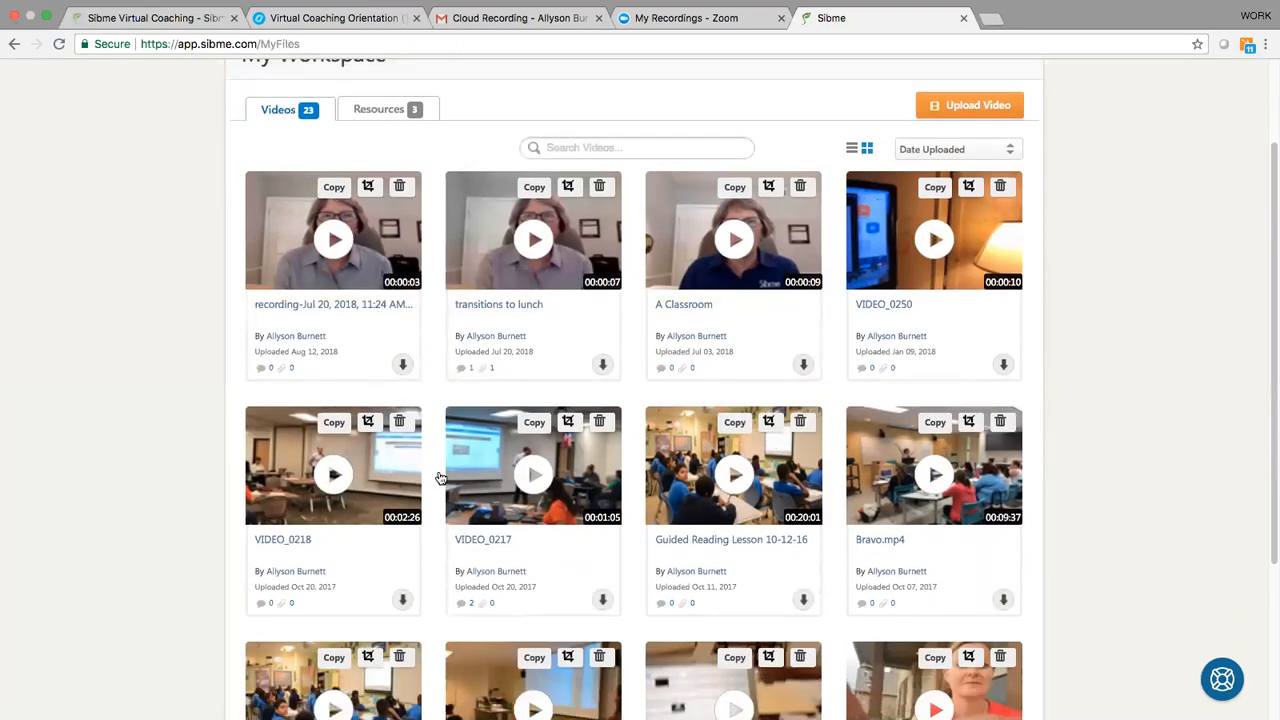
scroll(1138, 357, up, 2)
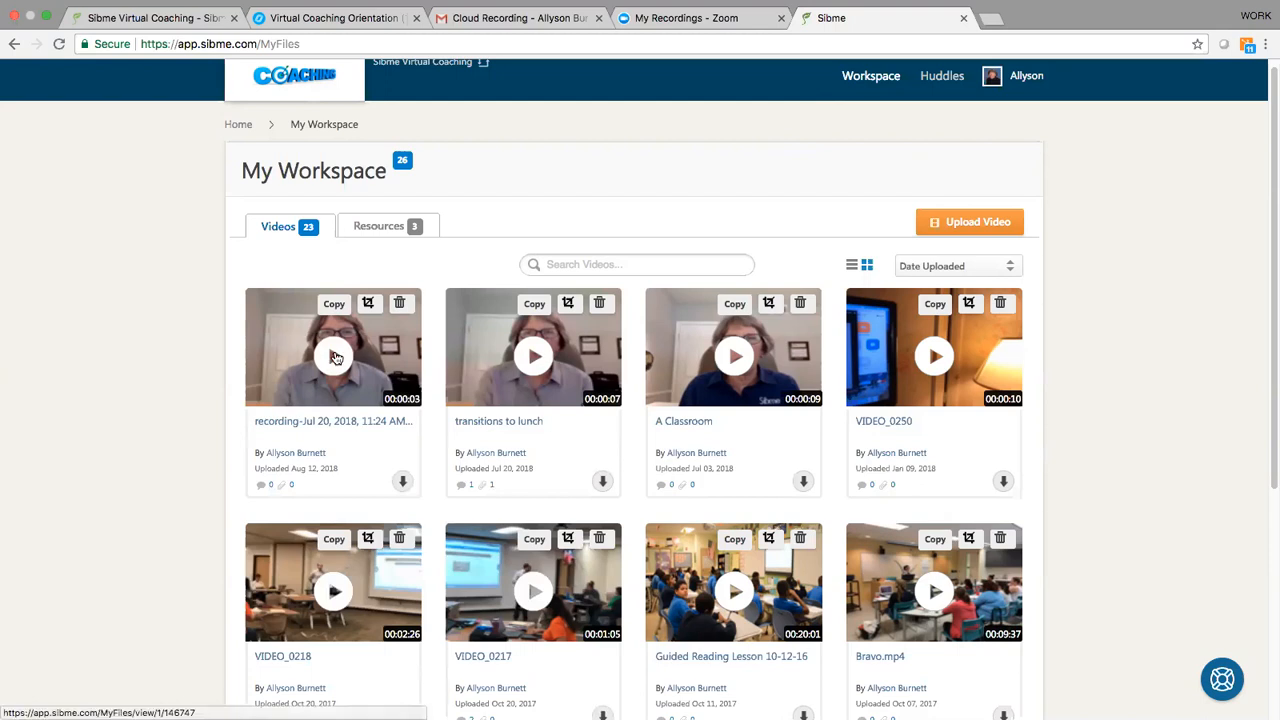
click(368, 306)
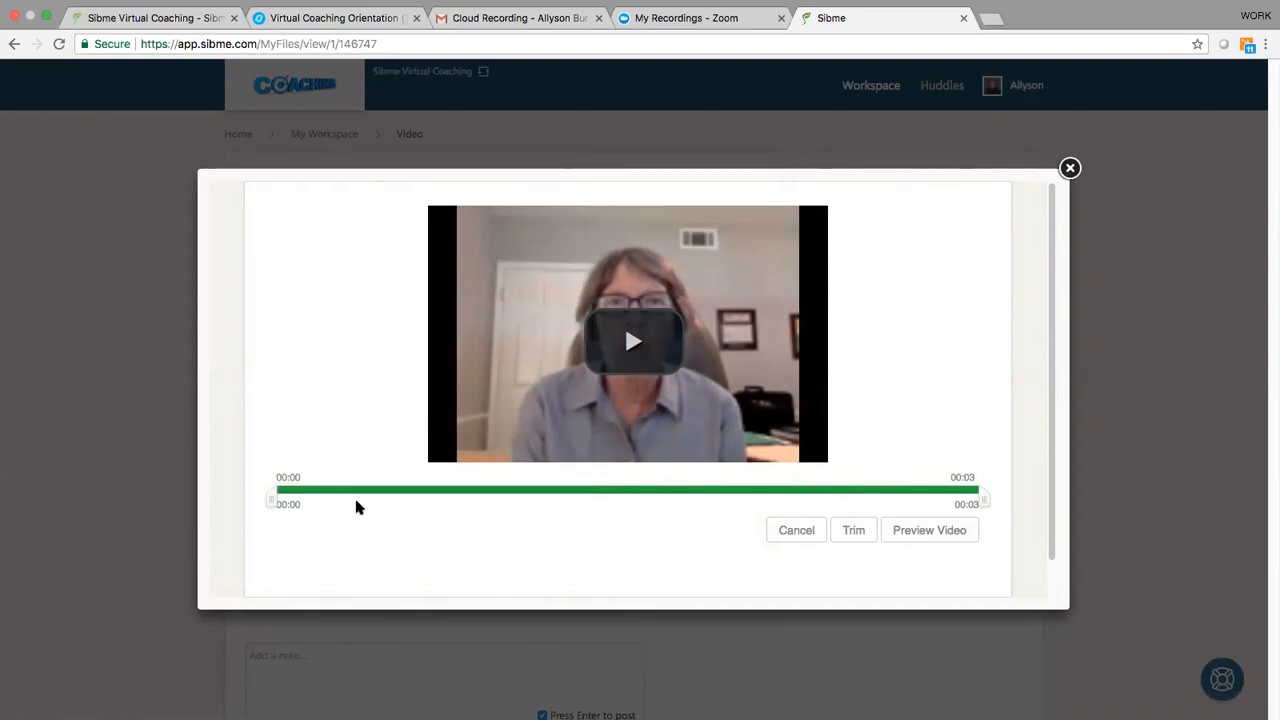
drag(266, 500, 403, 503)
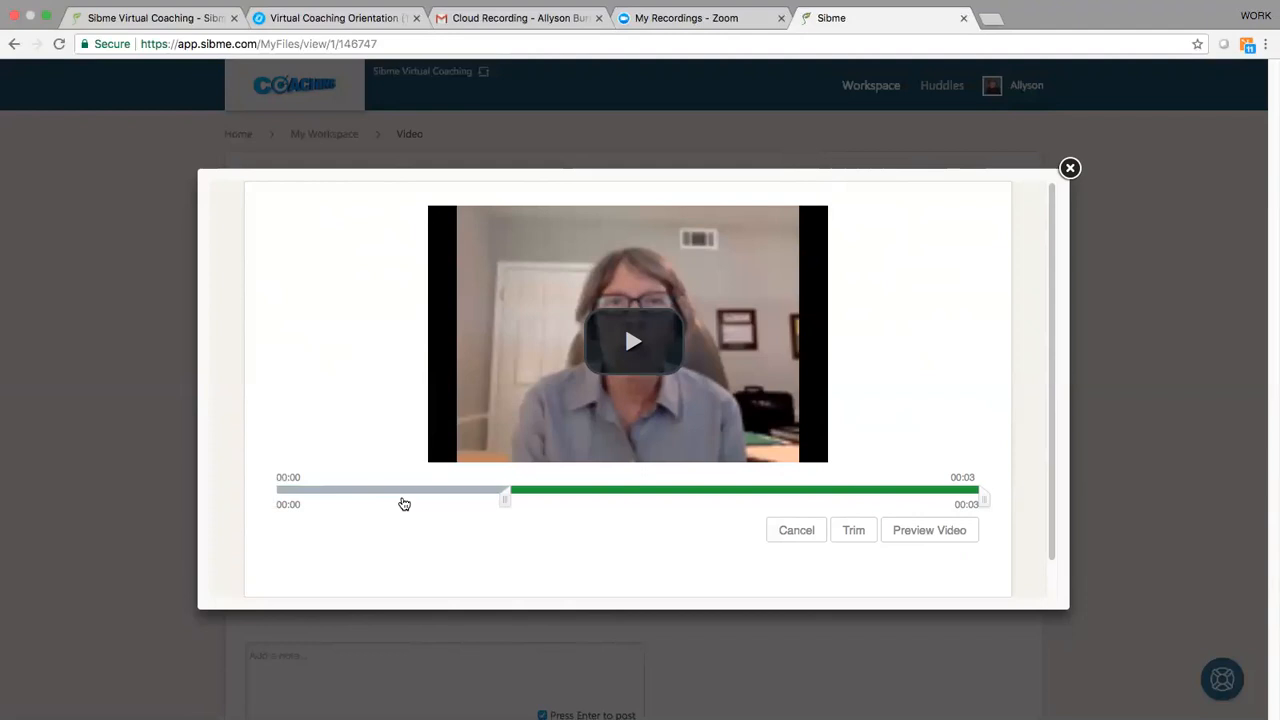
drag(976, 498, 751, 498)
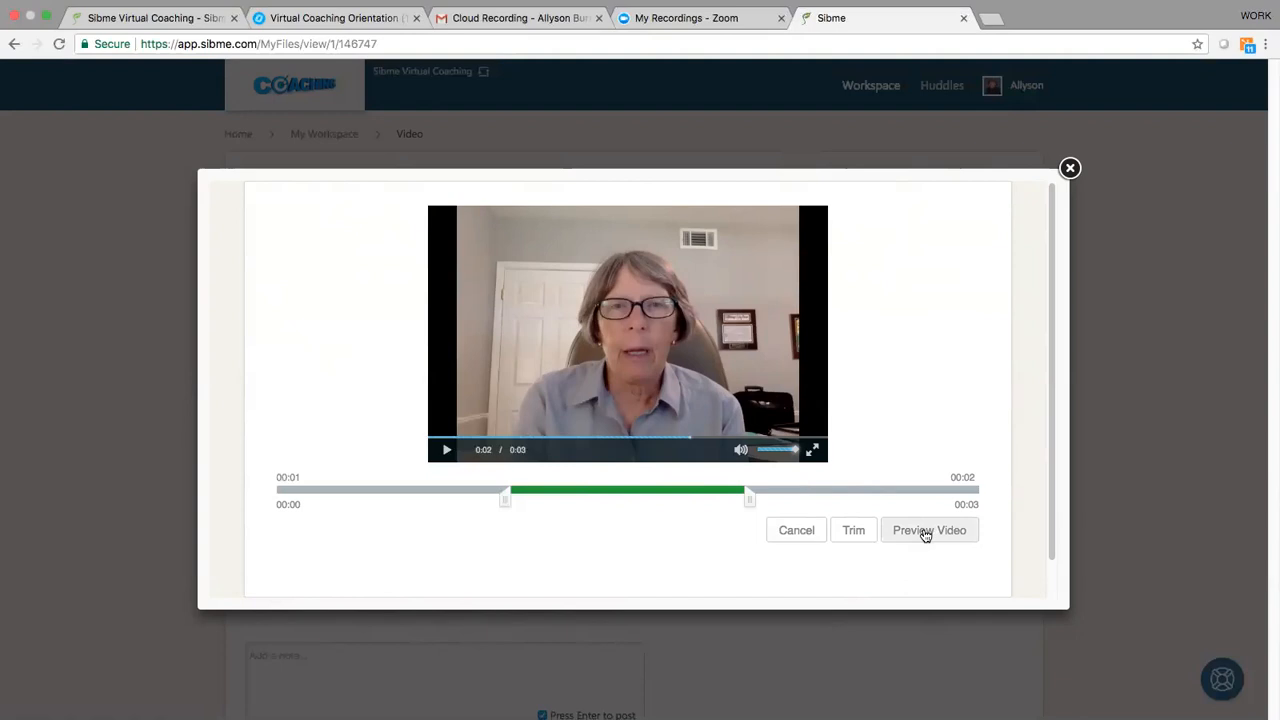
click(855, 531)
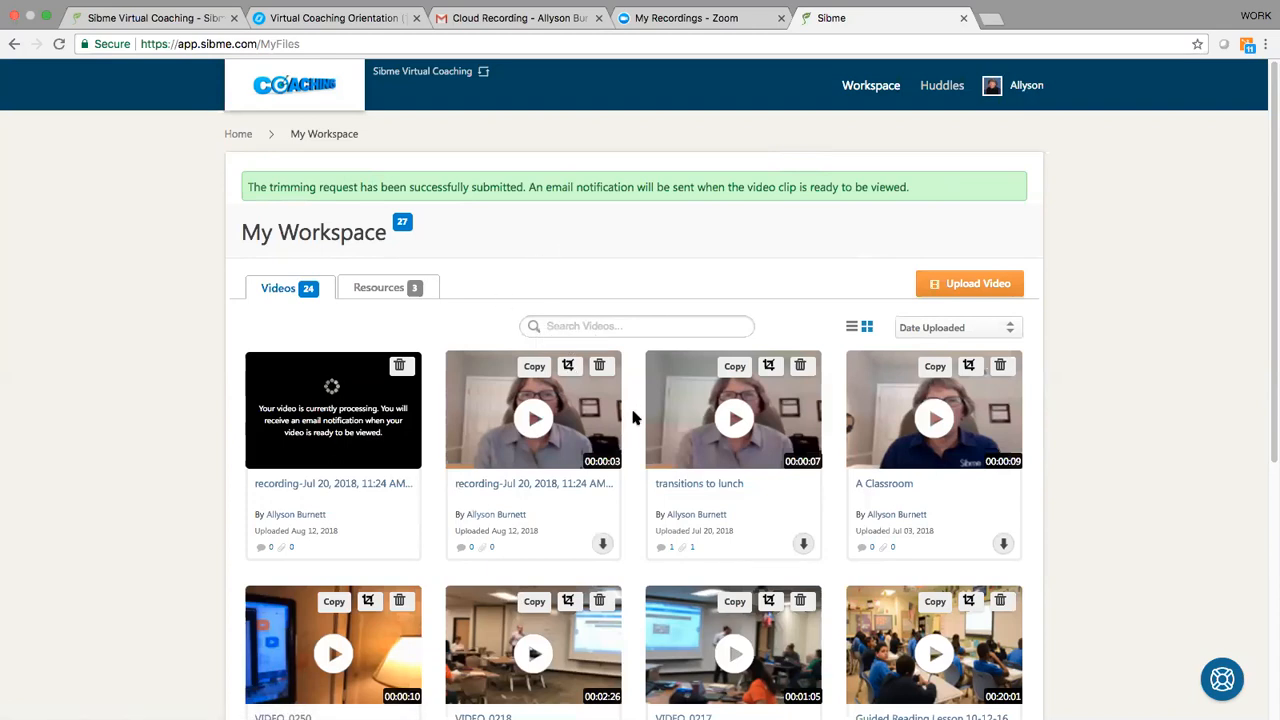
Step: Open the "A Classroom" video from My Workspace and pause its playback
click(935, 420)
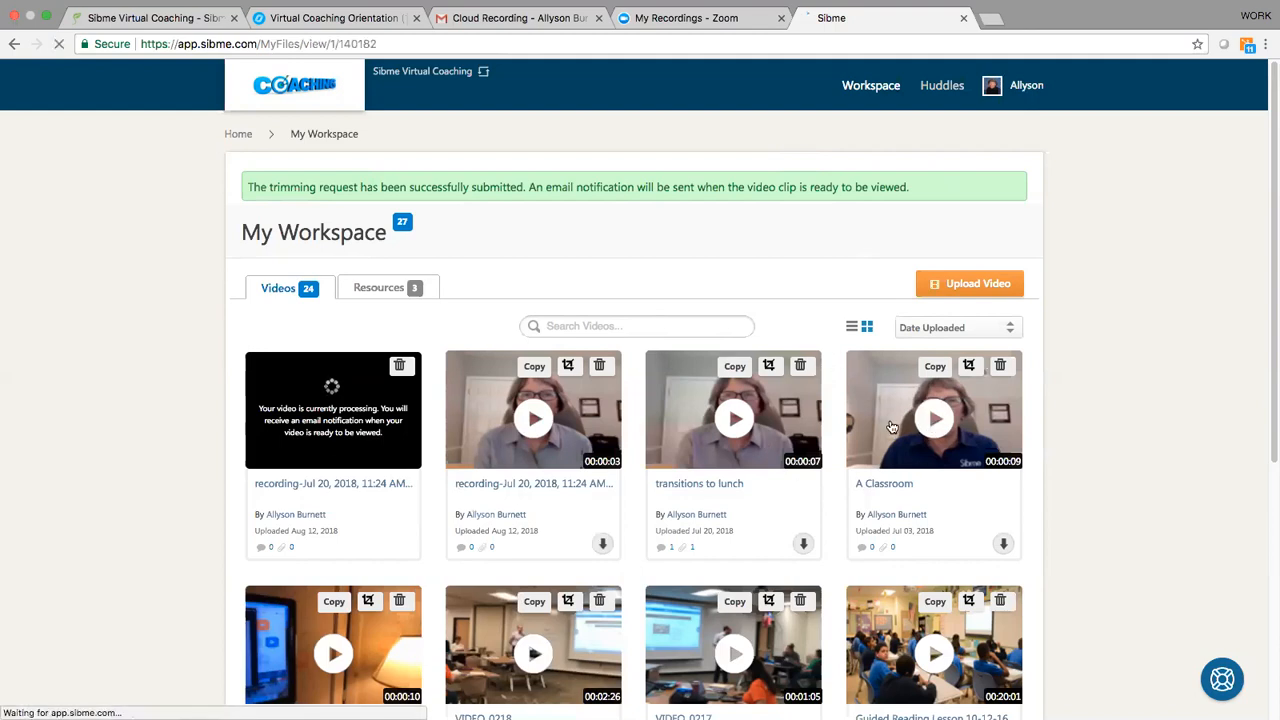
click(265, 567)
scroll(916, 448, down, 1)
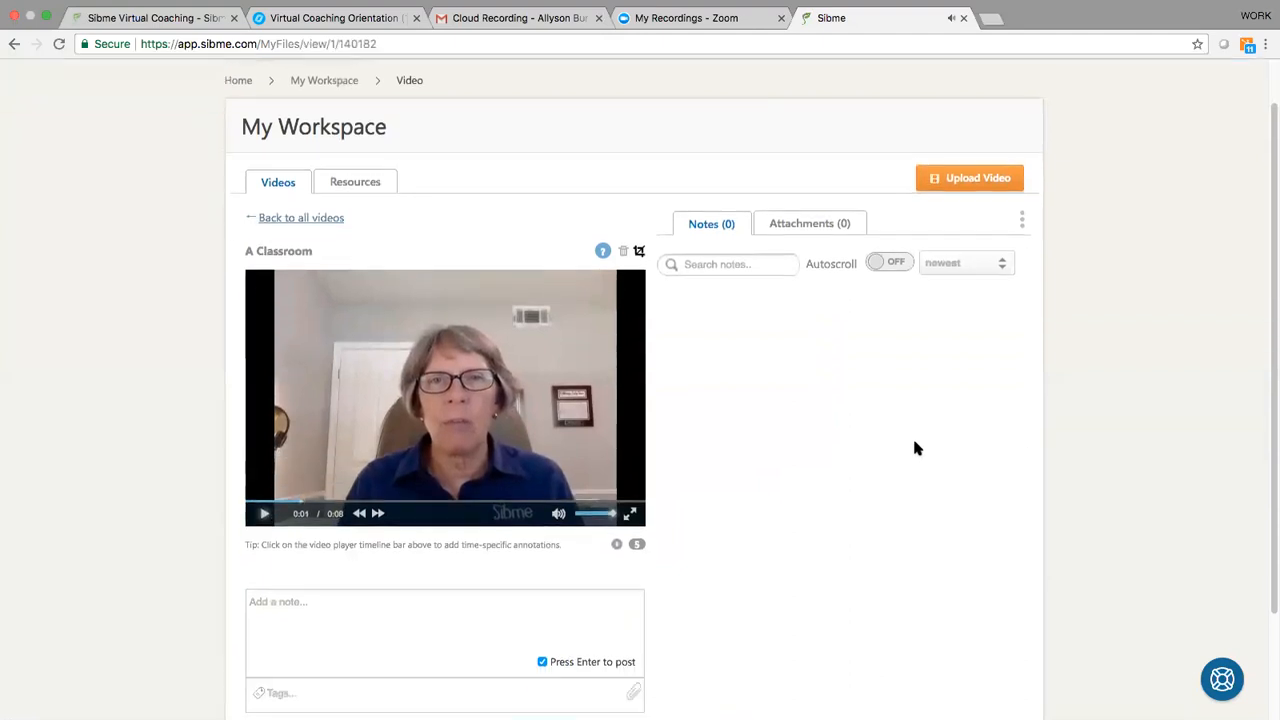
scroll(916, 448, down, 1)
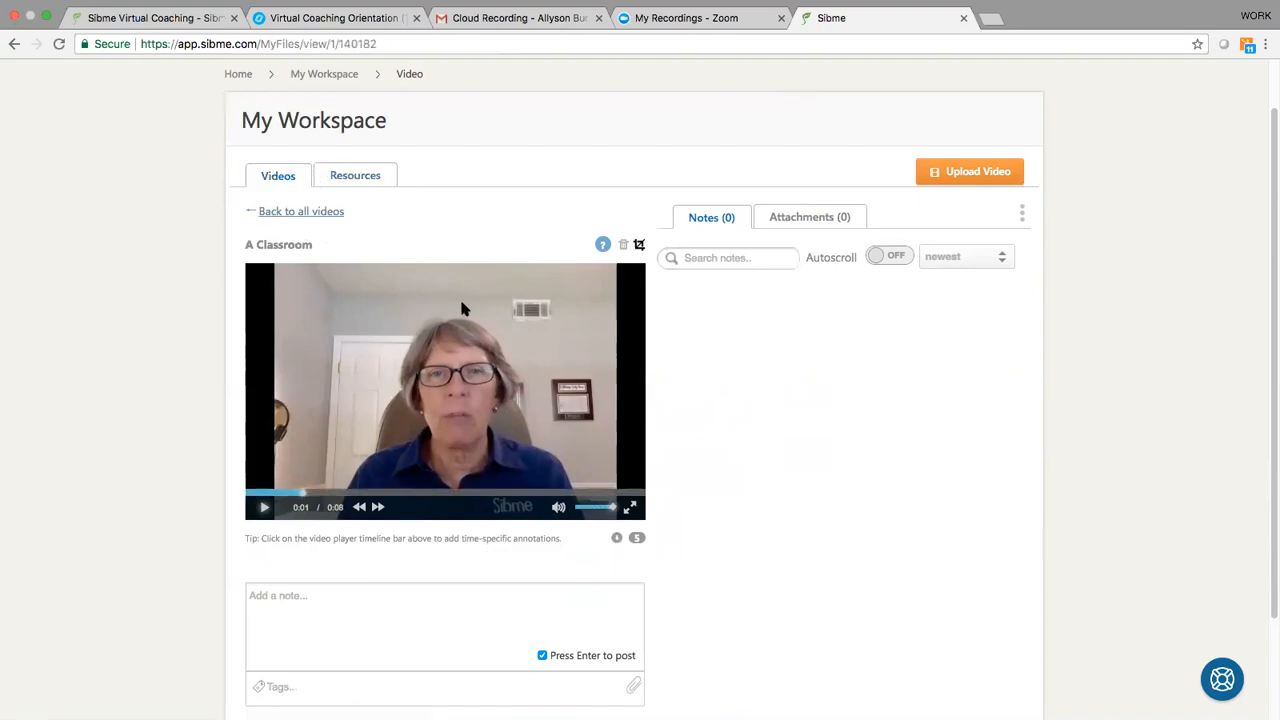
Step: Upload "7 STEPS_How to record and share your video in Sibme-3 copy.pdf" to the workspace resources and sort the list by Resource Title
click(375, 178)
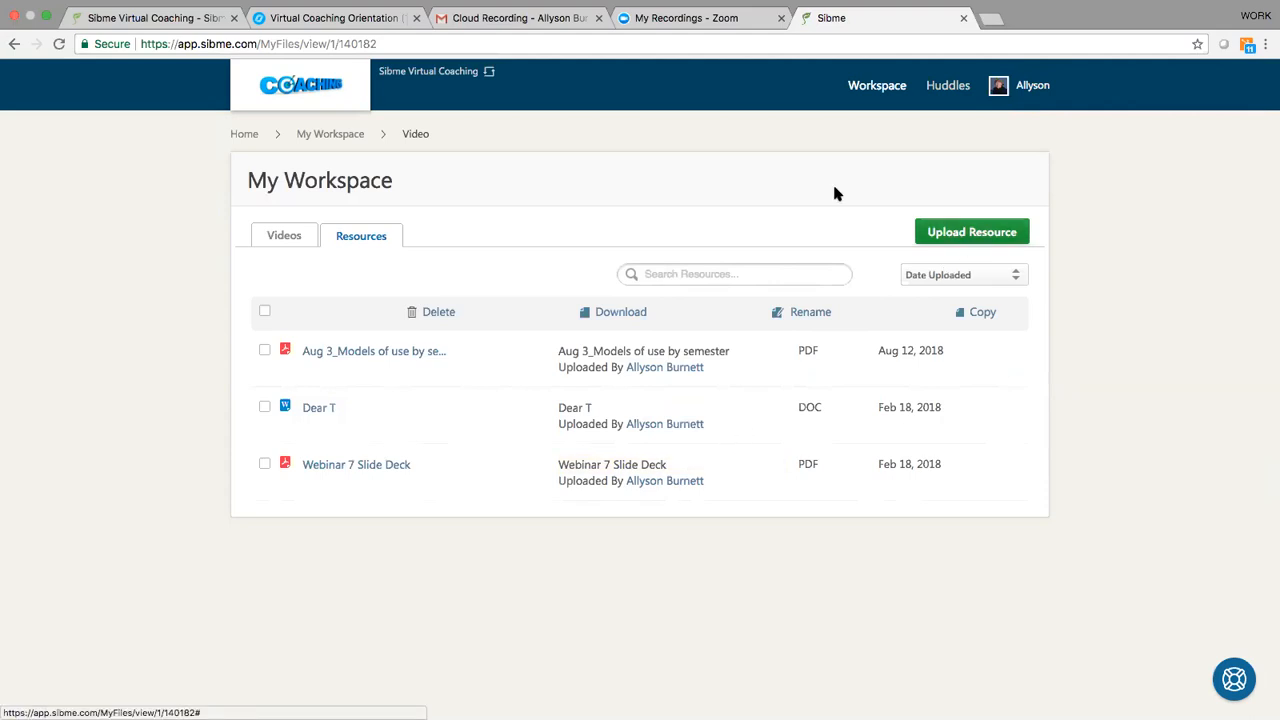
click(976, 232)
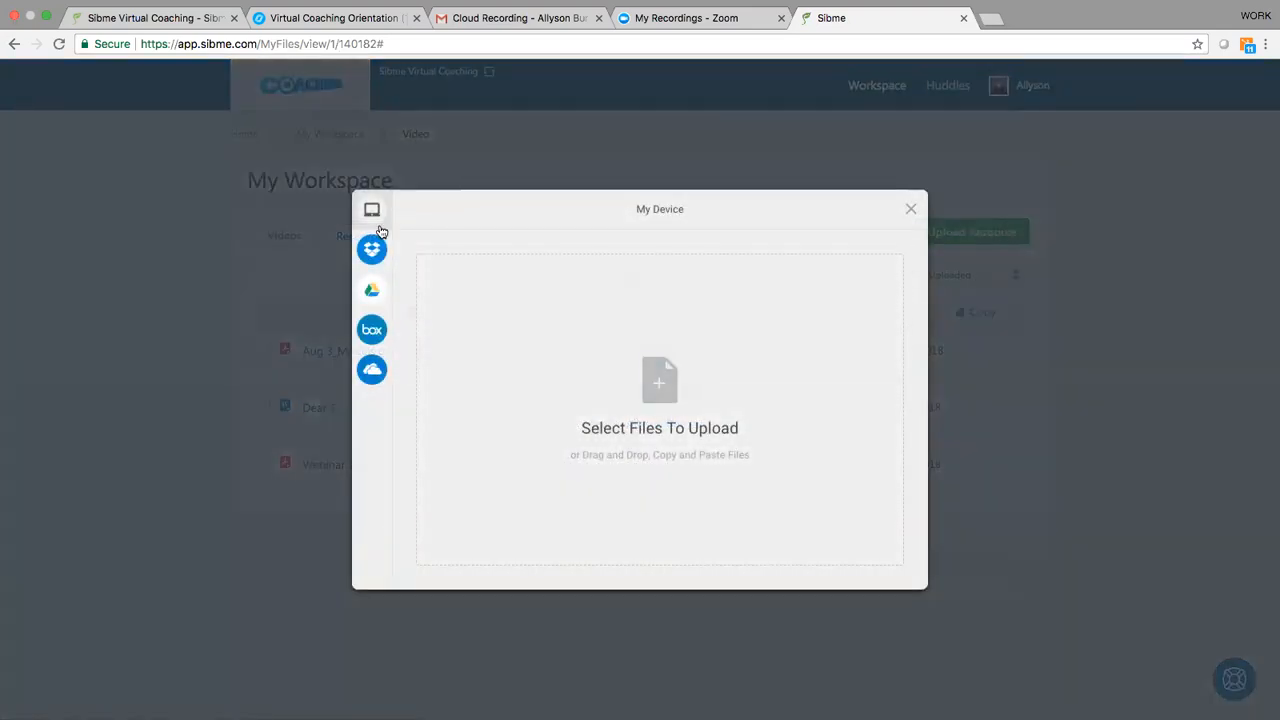
mouse_move(376, 383)
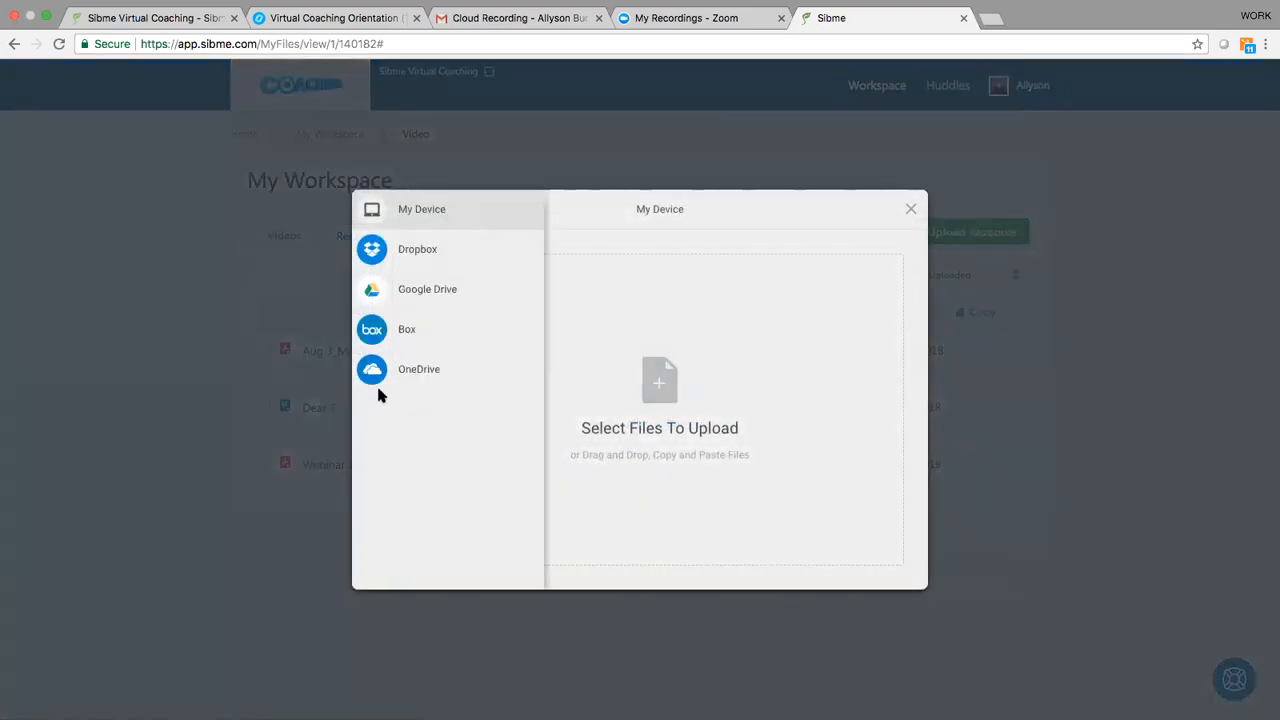
click(655, 372)
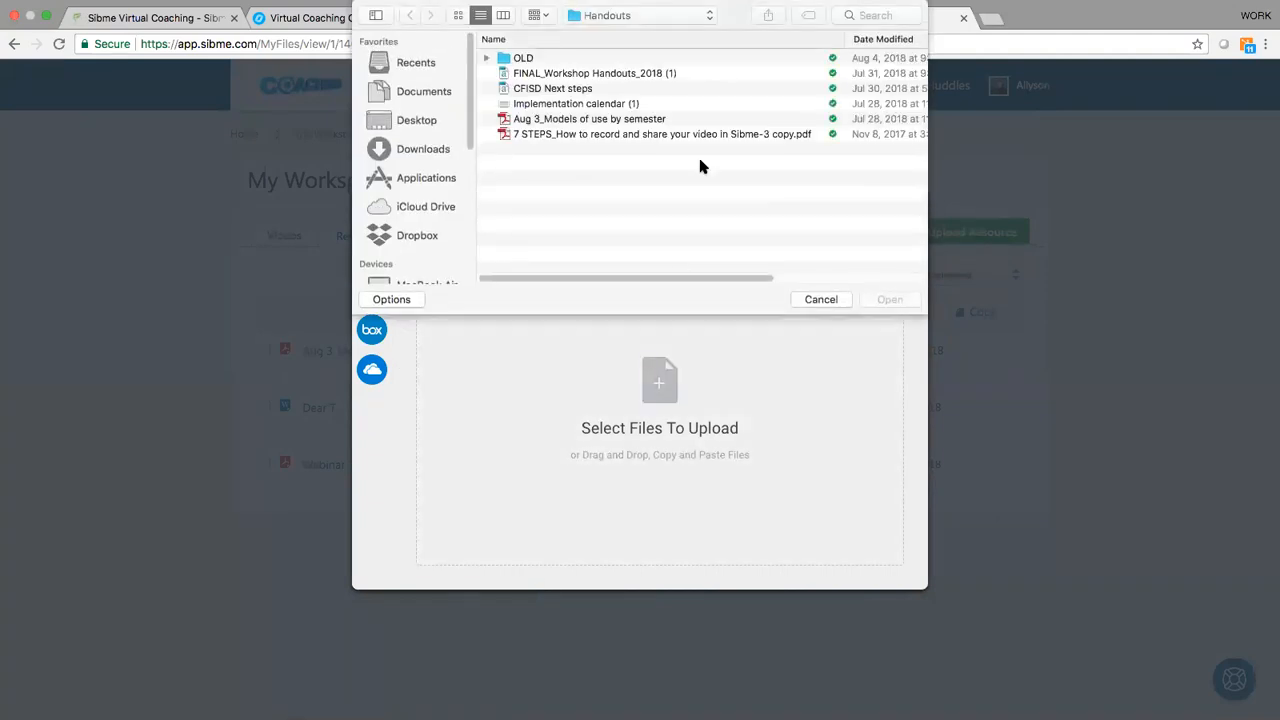
click(566, 134)
click(893, 299)
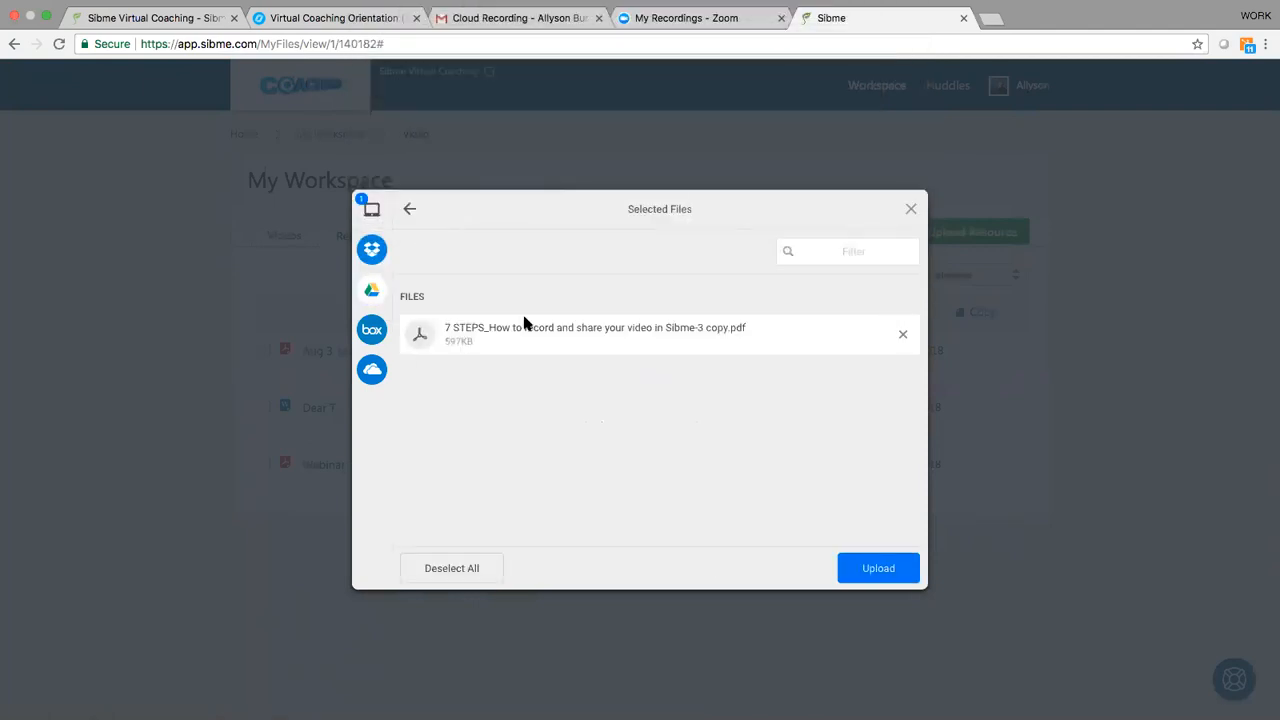
click(872, 568)
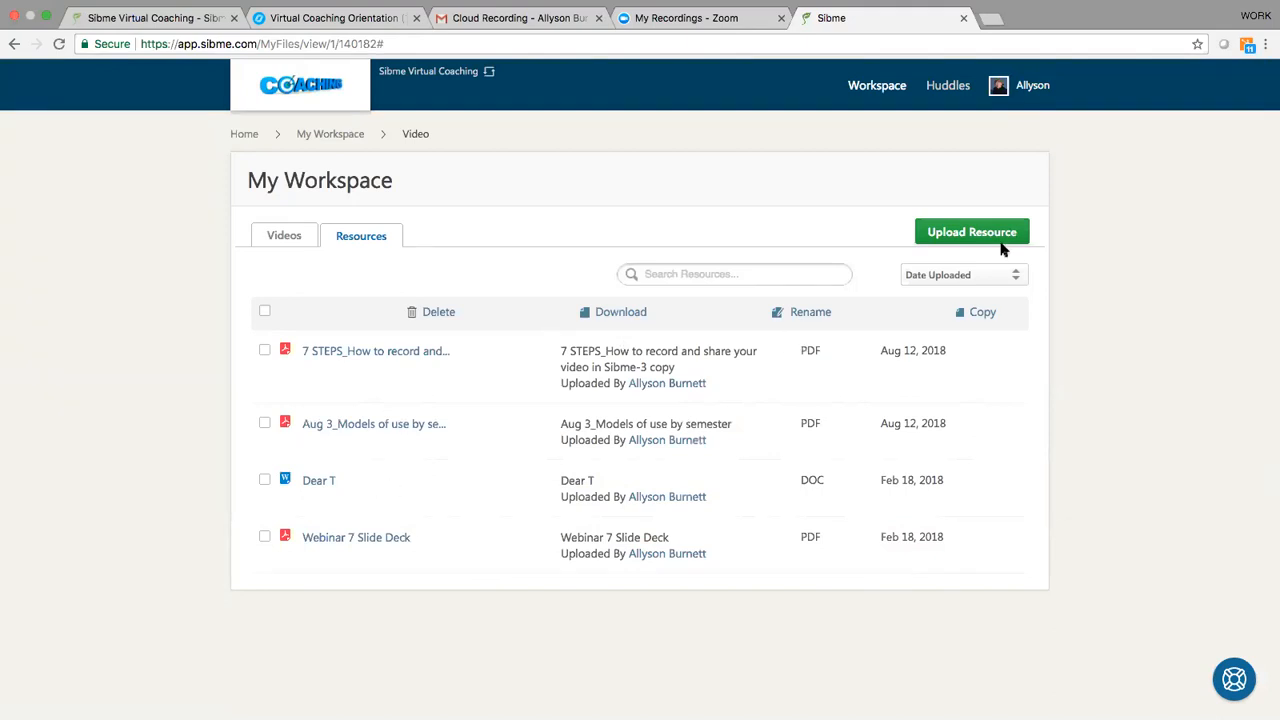
click(1012, 276)
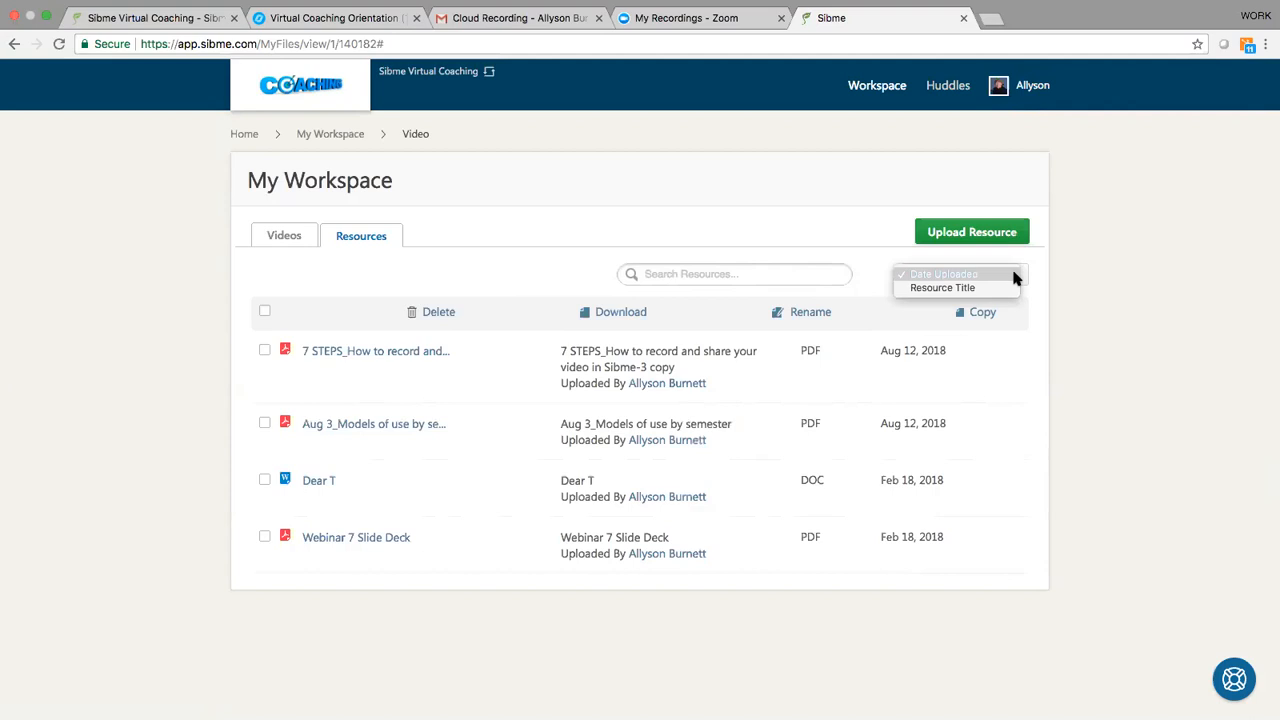
click(932, 288)
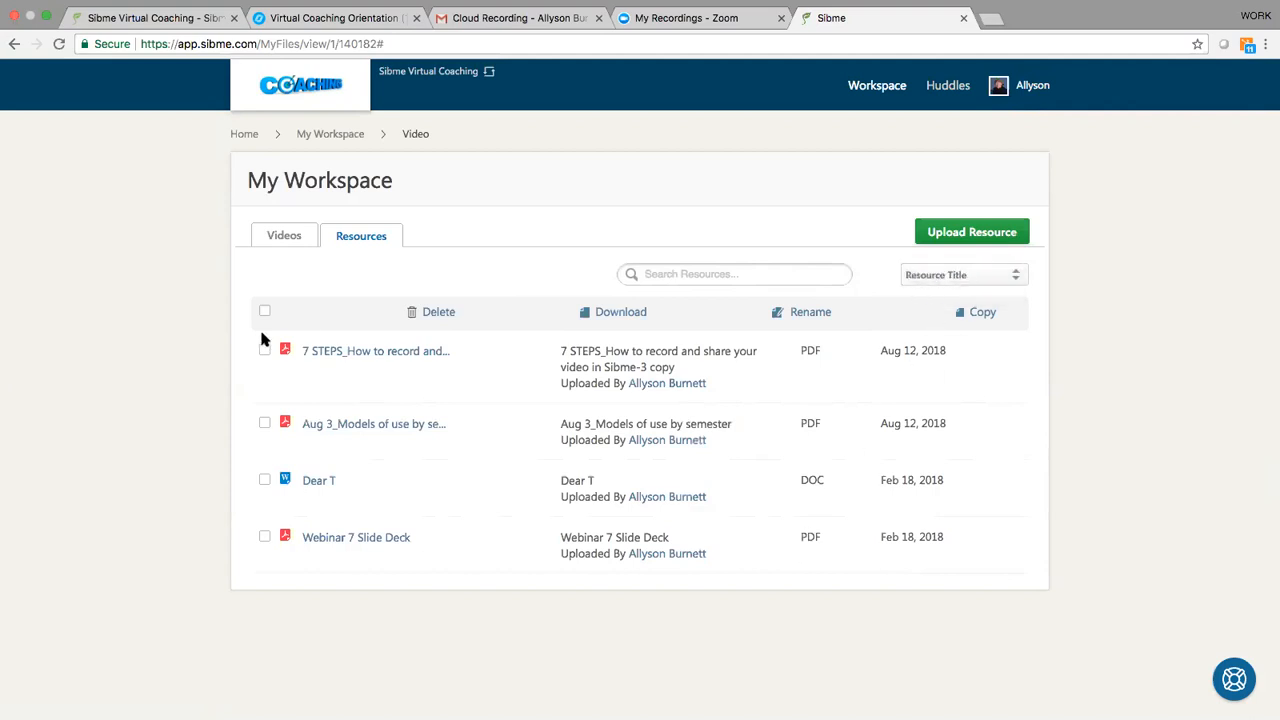
Step: Return to the "A Classroom" video and play it from the beginning with the sound muted
click(284, 236)
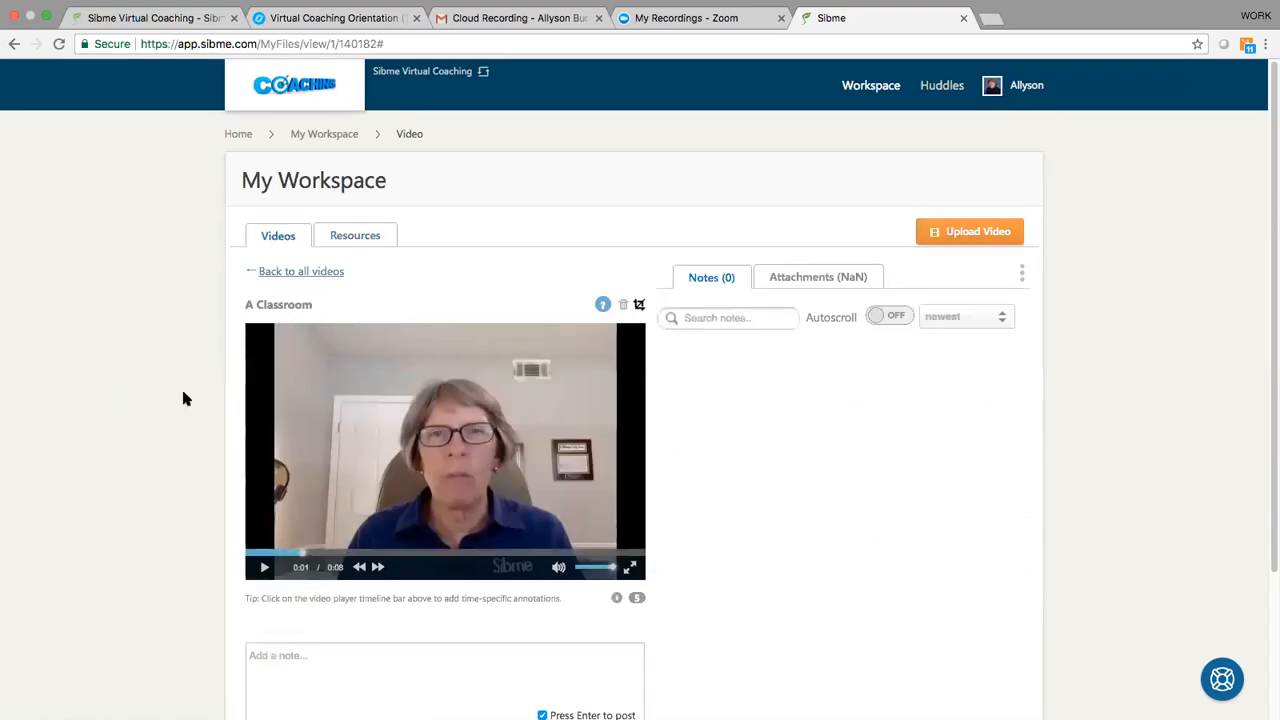
scroll(149, 400, down, 2)
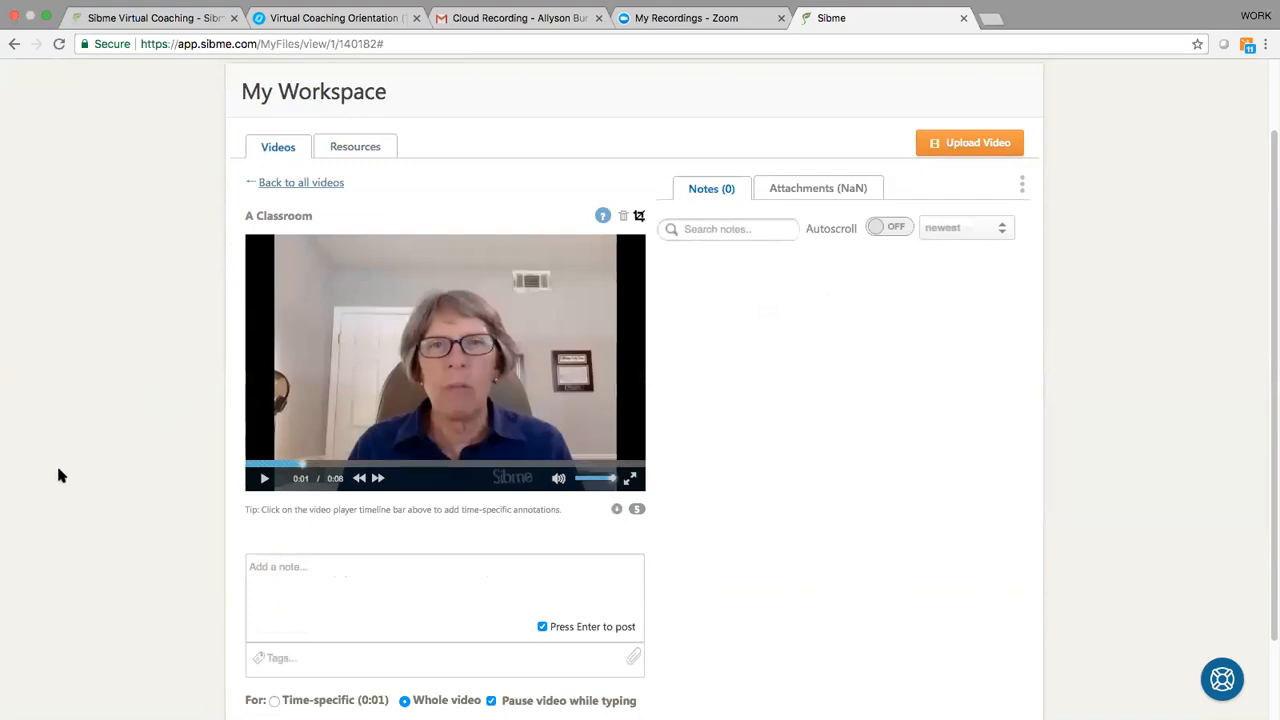
scroll(58, 475, down, 2)
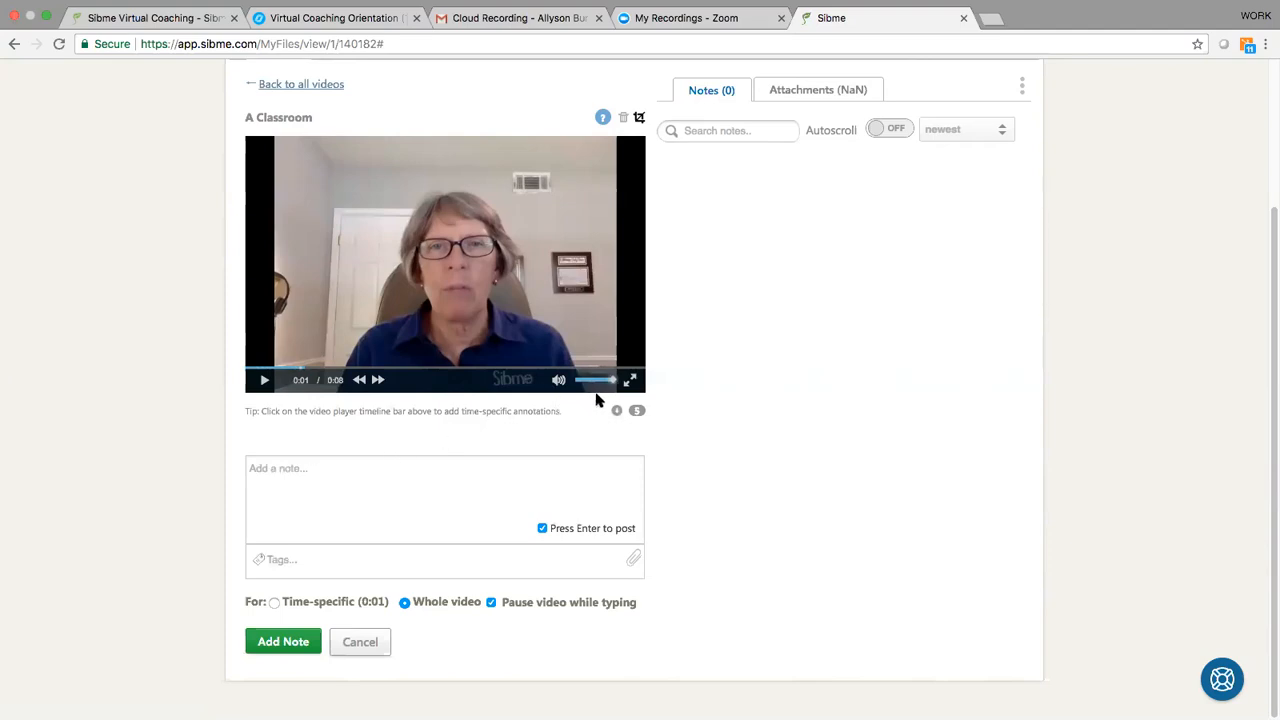
drag(615, 386, 577, 384)
drag(302, 368, 279, 369)
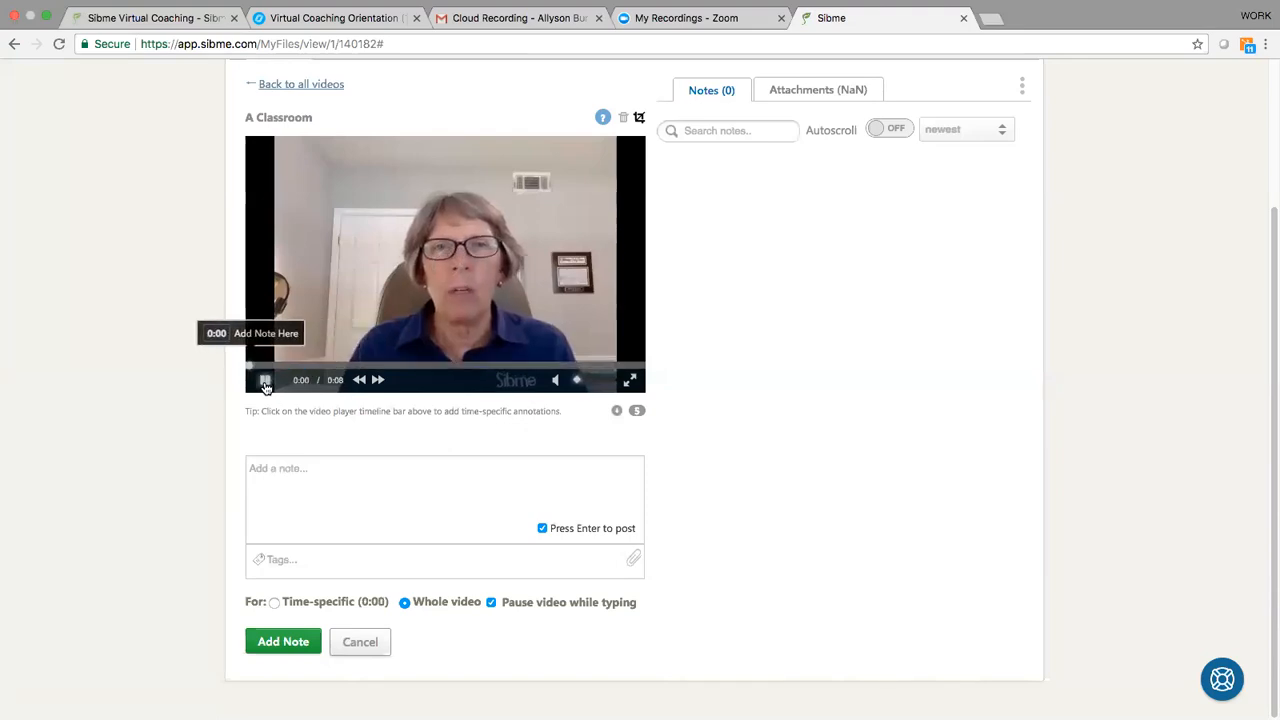
click(264, 380)
Step: Write a time-specific note at 0:03 of the video reading "this is a good example of me using Wait Time 1"
click(278, 475)
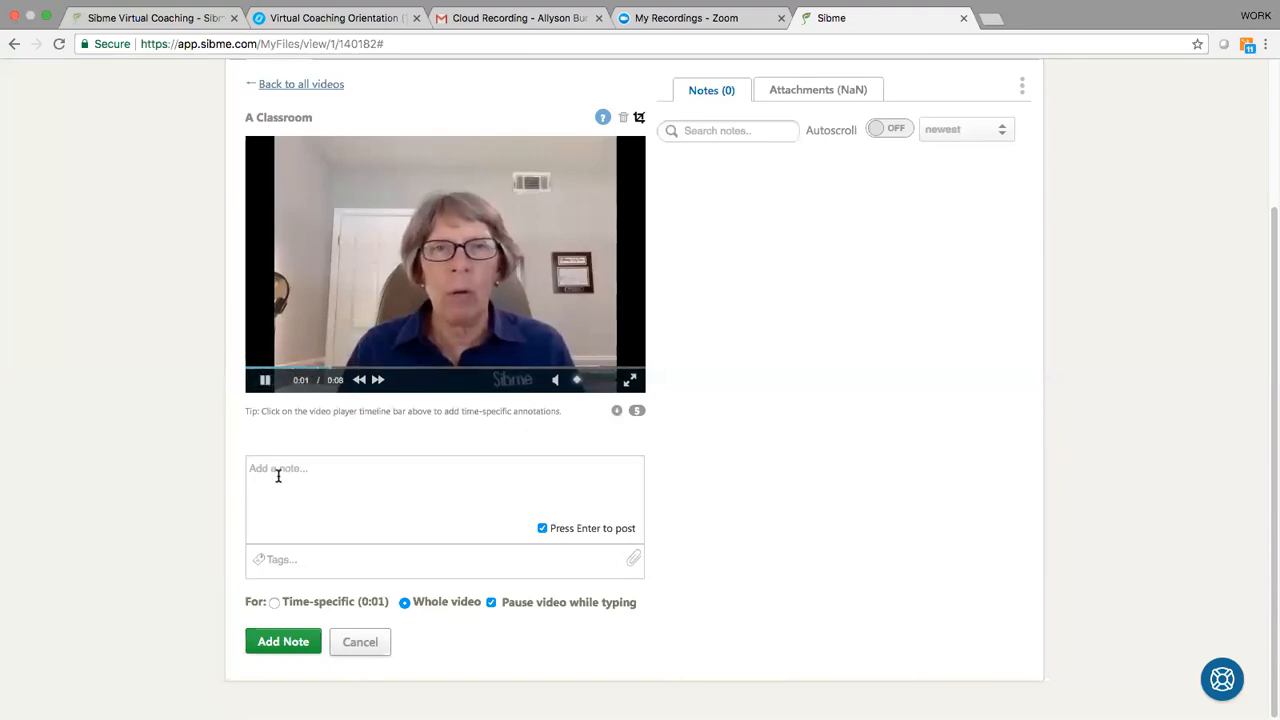
text(this)
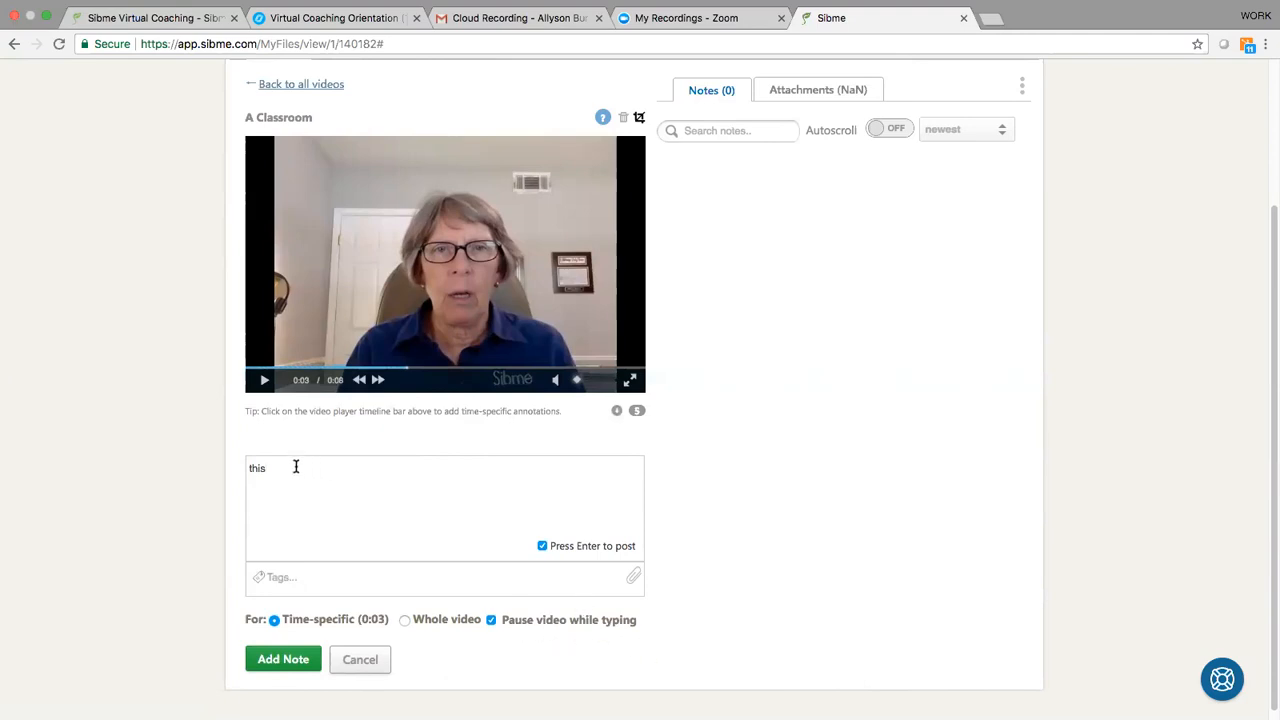
text(is a good)
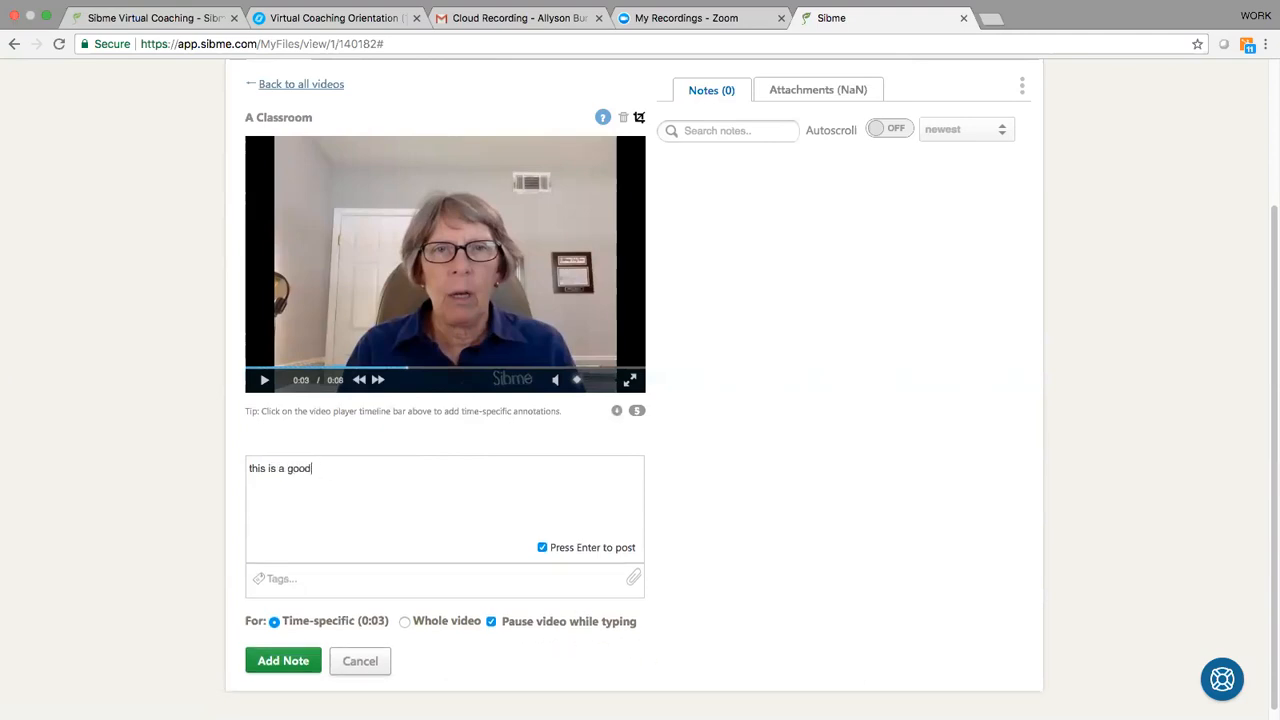
text( example of me using WaitnTime 1)
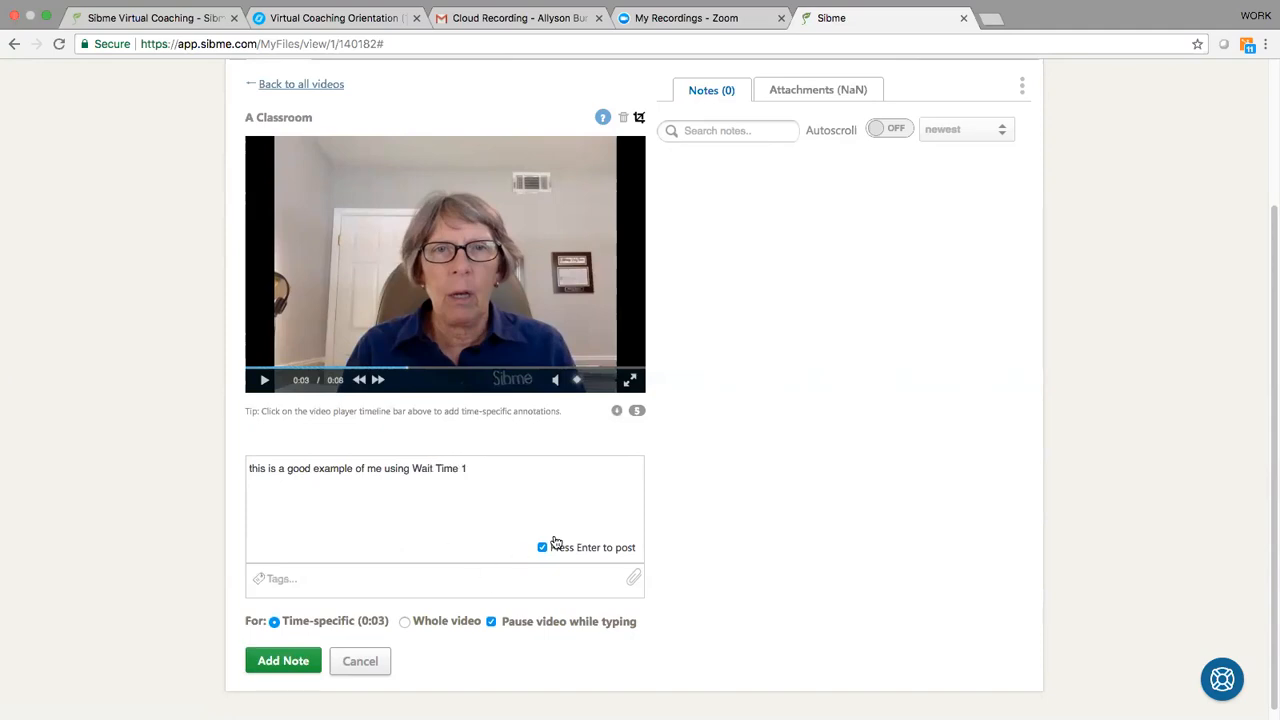
Step: Post the written time-specific note to the "A Classroom" video and pause the playback at 0:05
click(279, 668)
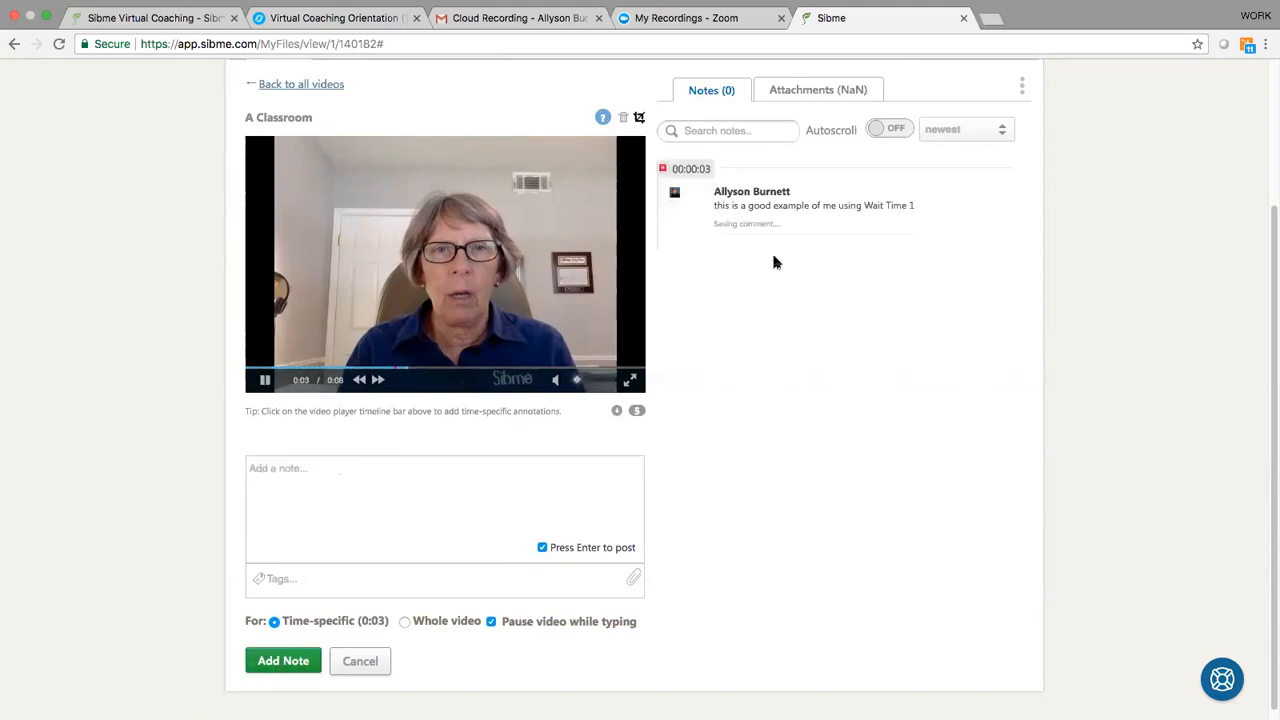
click(267, 382)
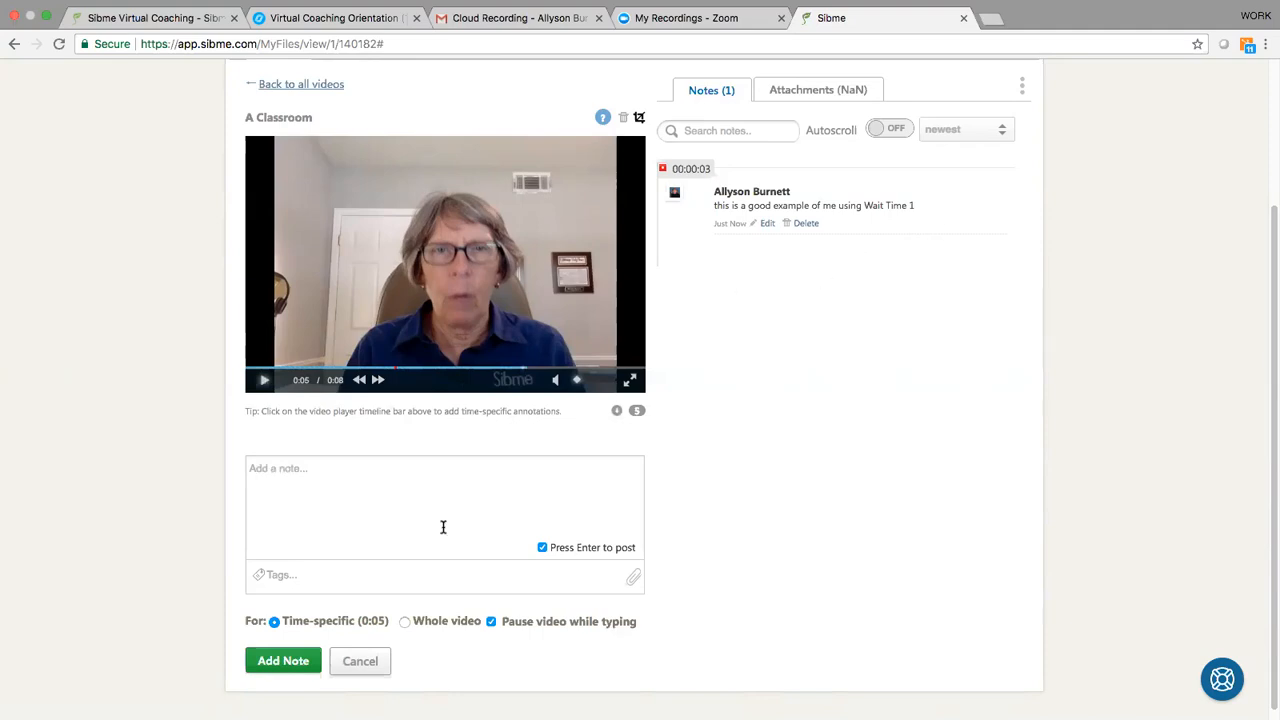
Step: Leave the video through the all-videos list for the home dashboard and collapse its Recent Activity section
scroll(795, 487, up, 3)
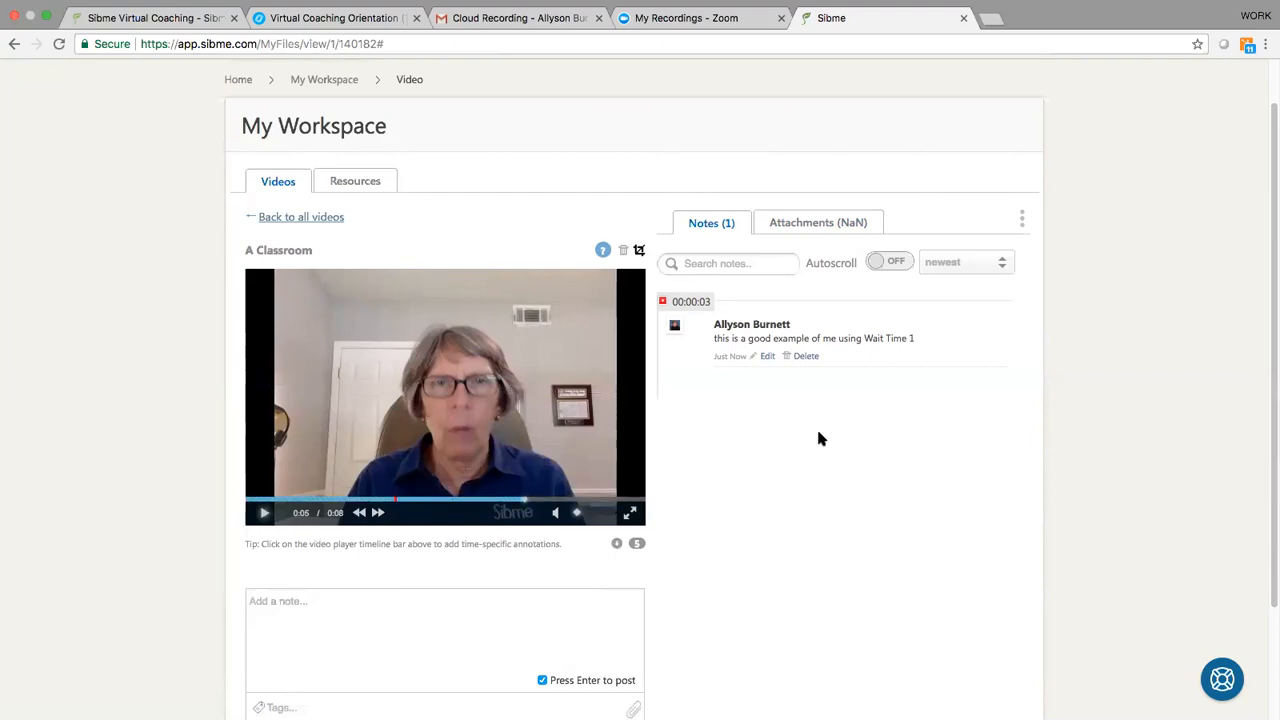
scroll(699, 413, down, 2)
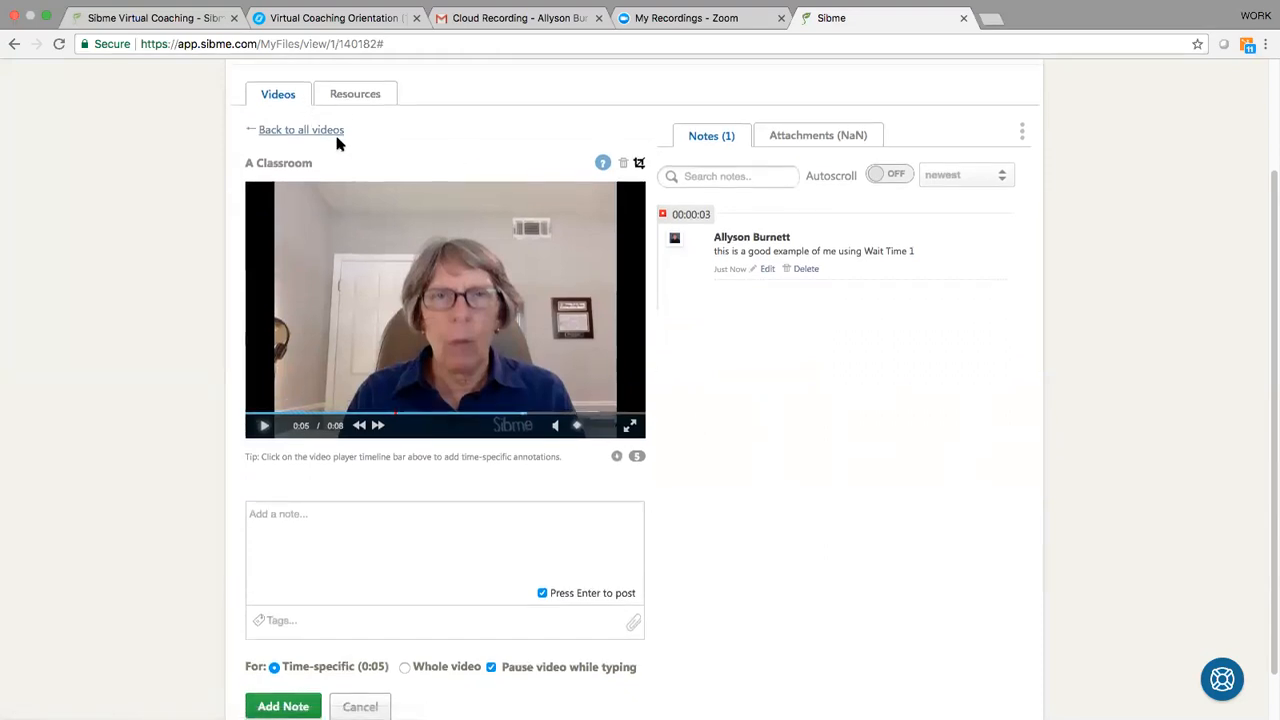
scroll(337, 140, up, 1)
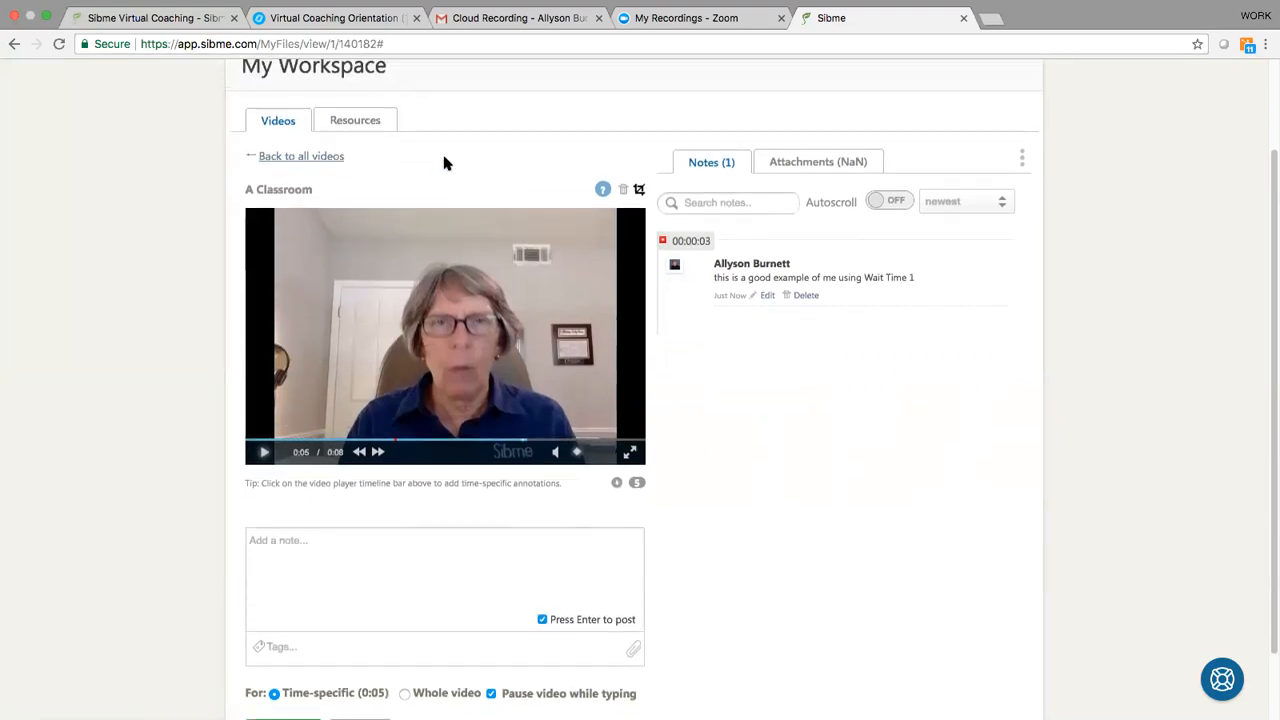
click(305, 158)
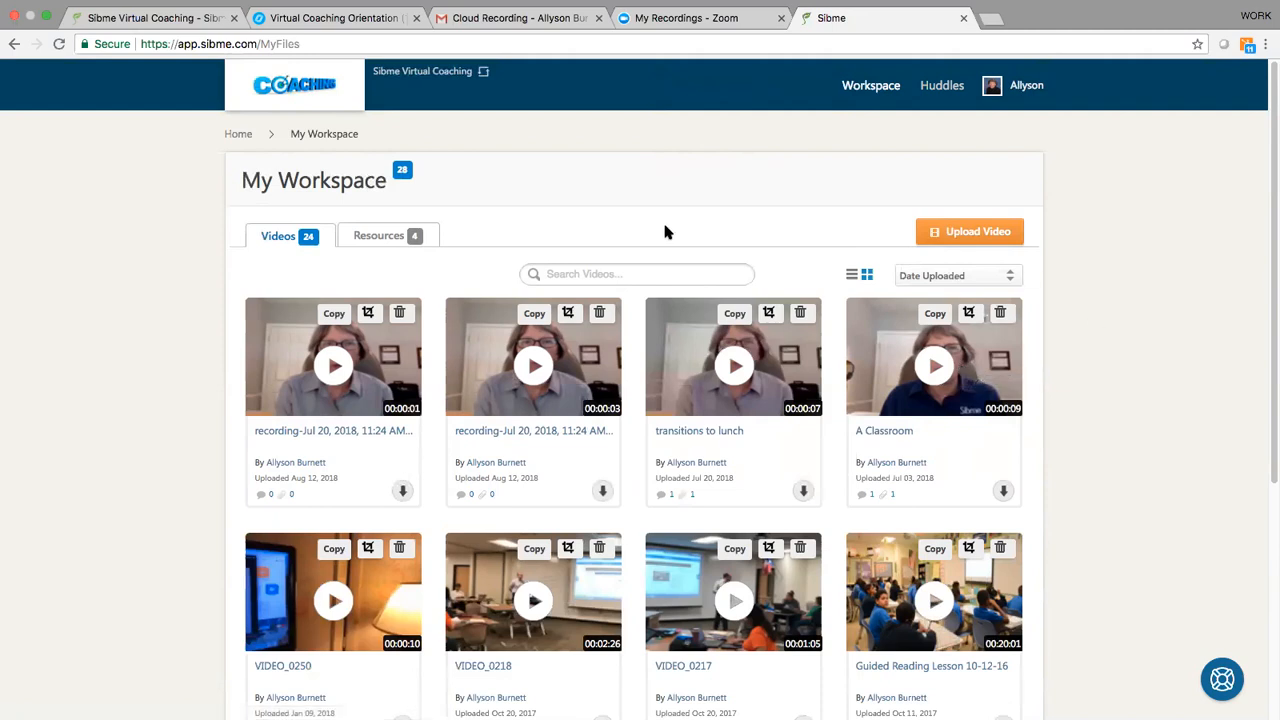
click(283, 90)
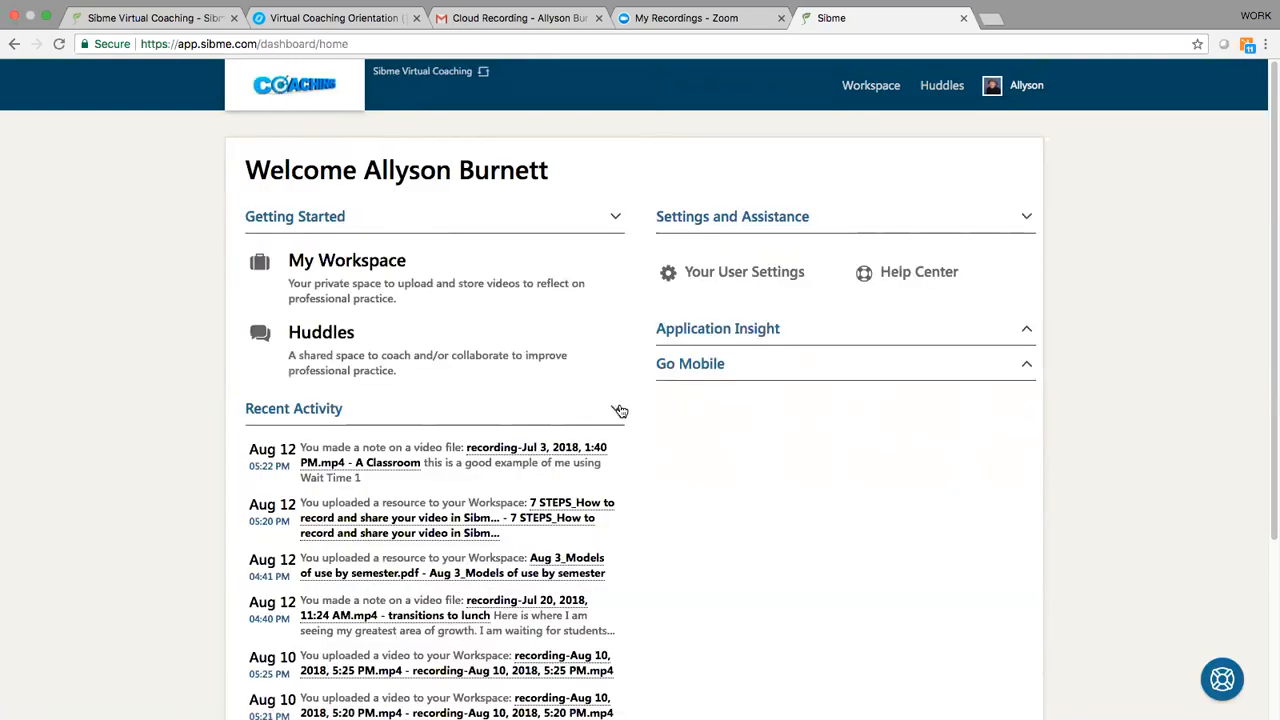
click(619, 410)
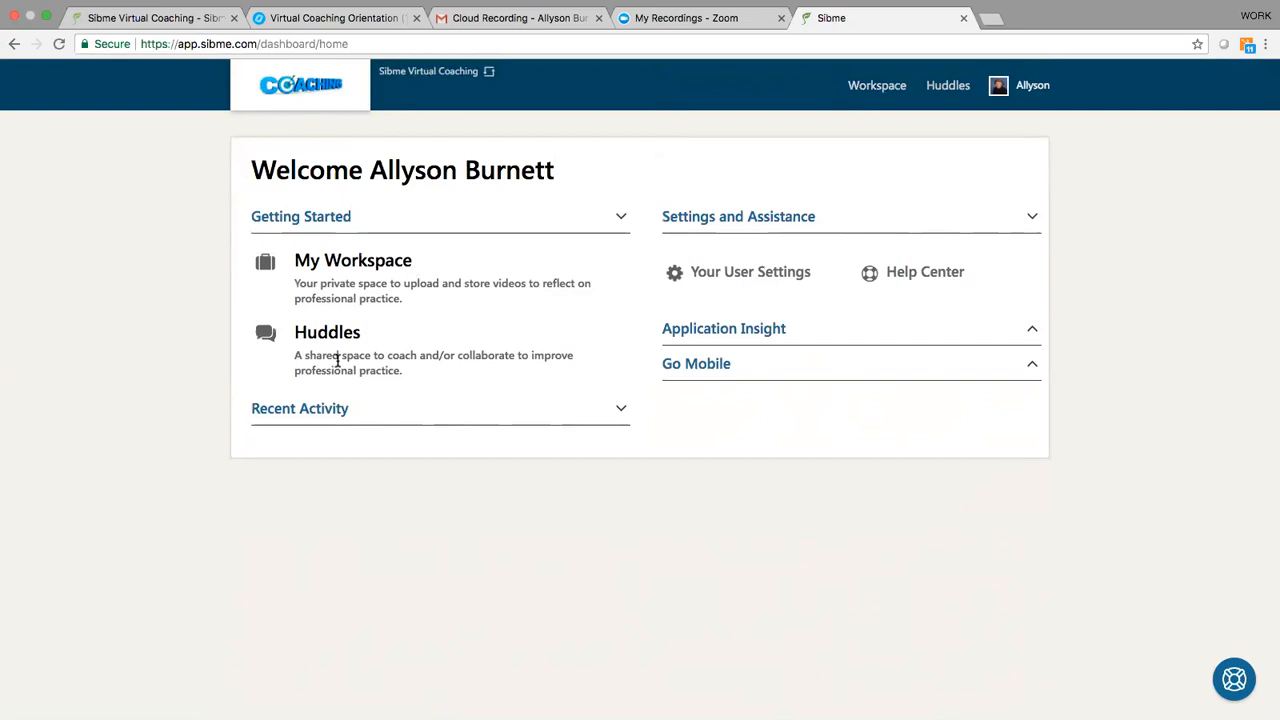
Step: In My Workspace, show the videos as a list sorted by Video Title and switch back to the thumbnail grid
click(362, 260)
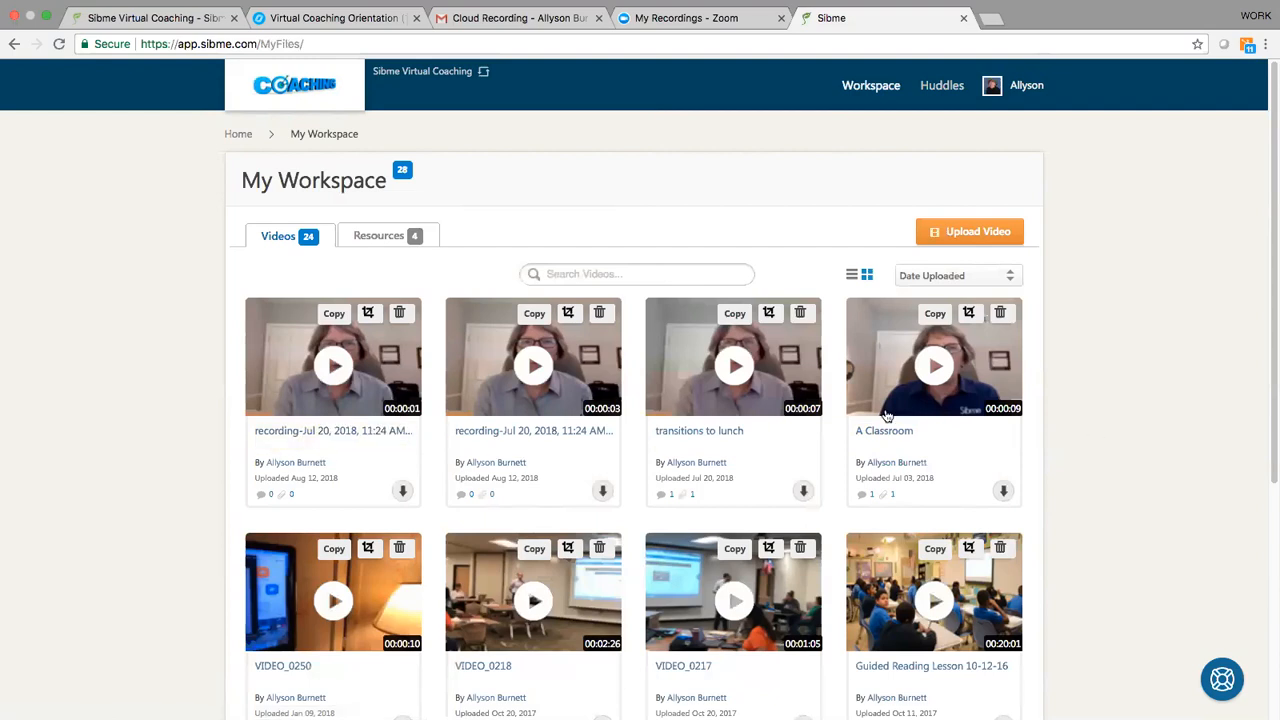
click(849, 284)
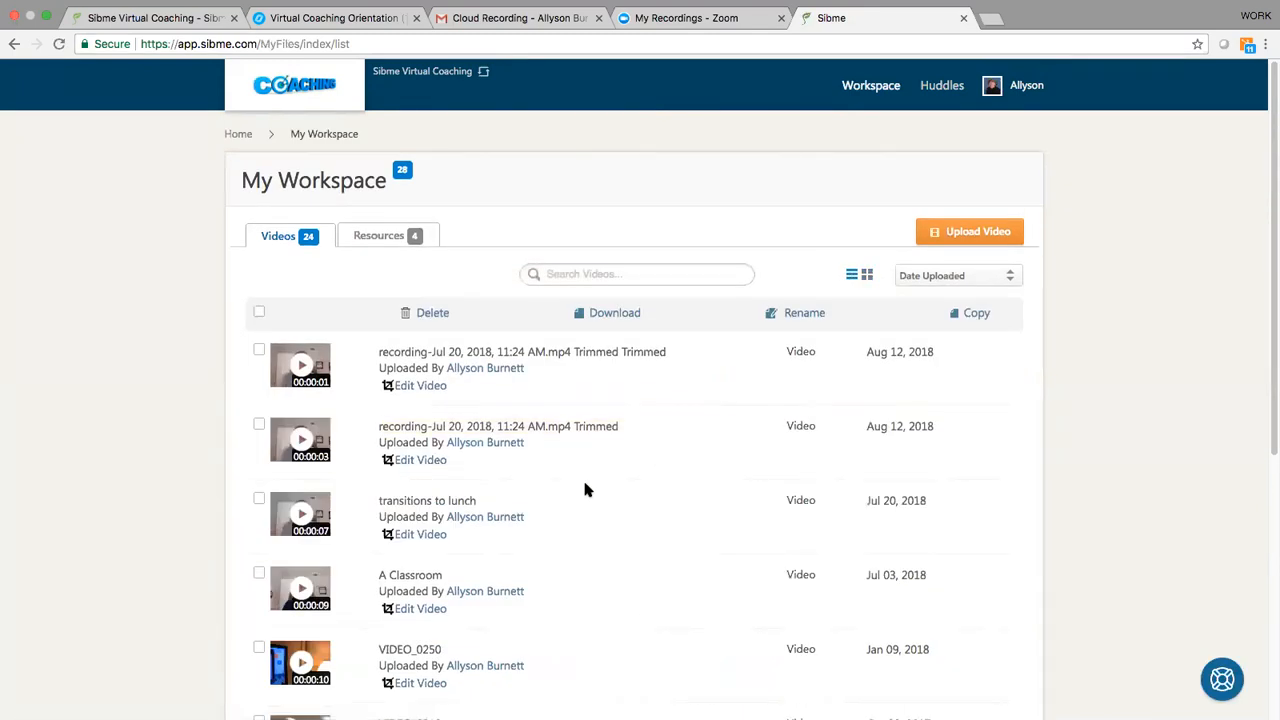
click(1009, 276)
click(928, 288)
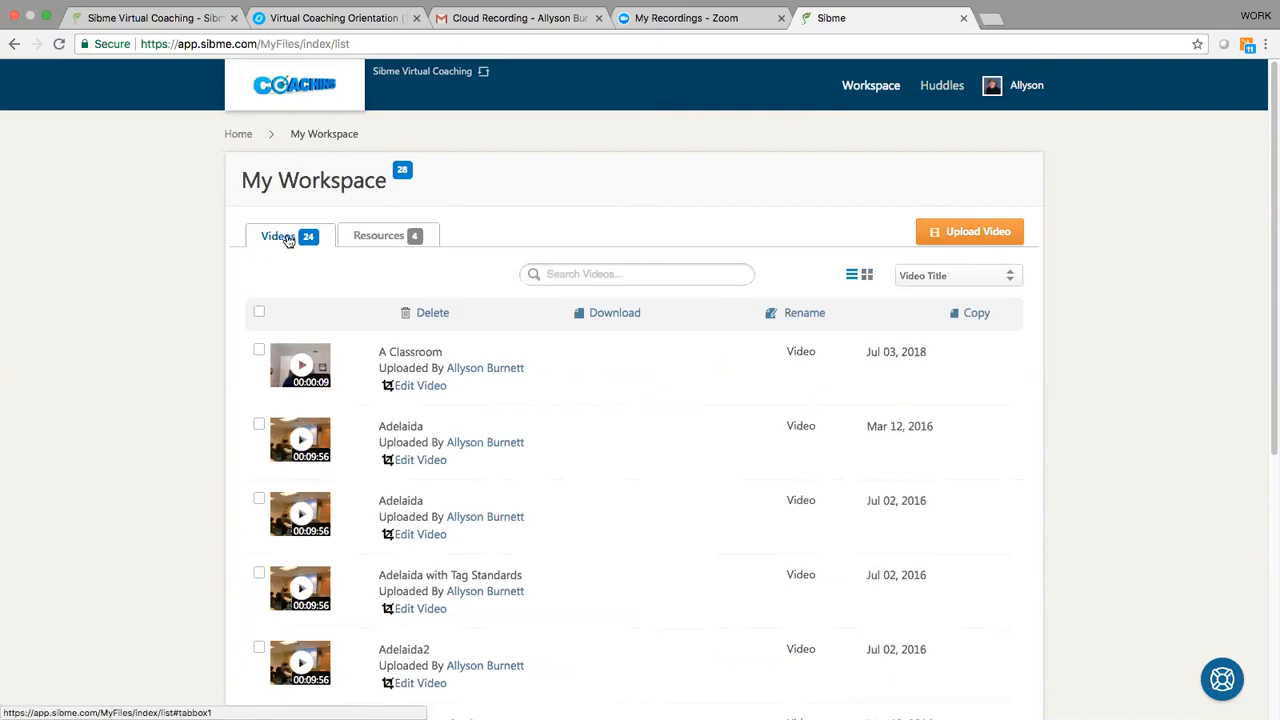
click(868, 276)
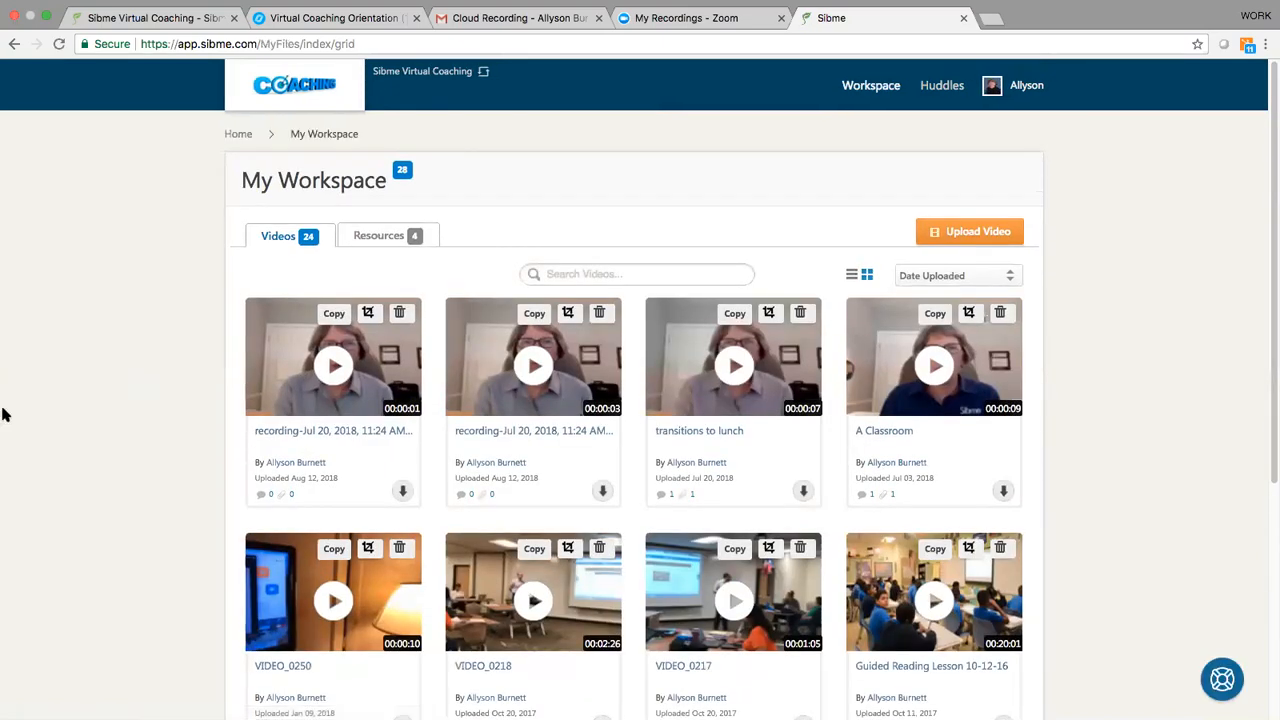